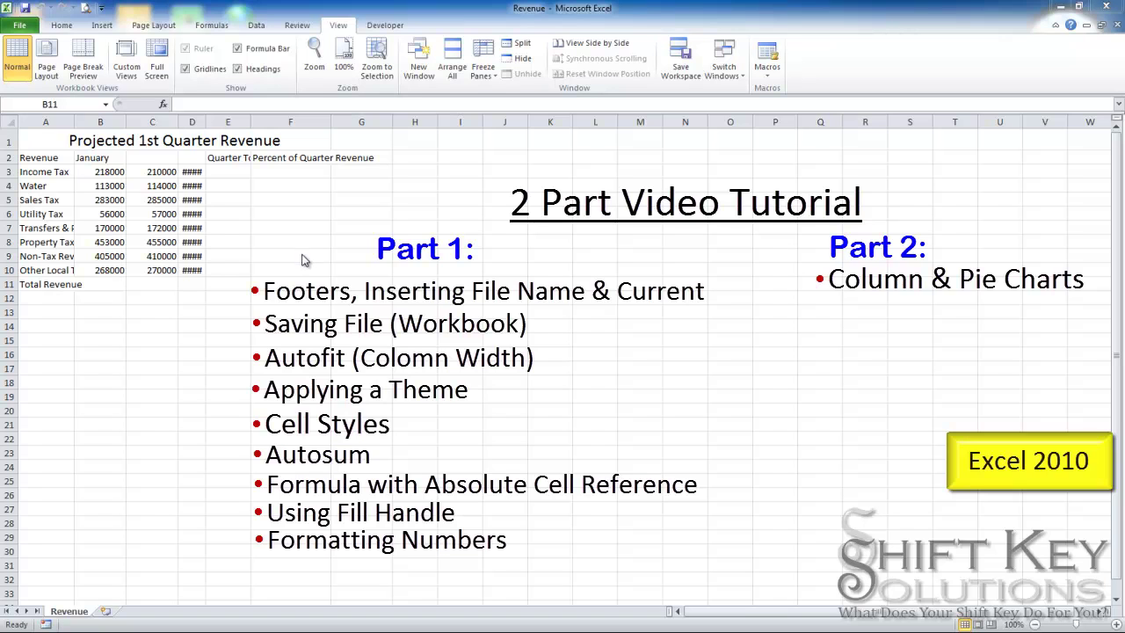
- Review the finished Revenue_Completed workbook: the revenue table and column chart on the Revenue sheet and the pie chart on the Revenue Chart sheet
{"action": "left_click", "coordinate": [39, 158]}
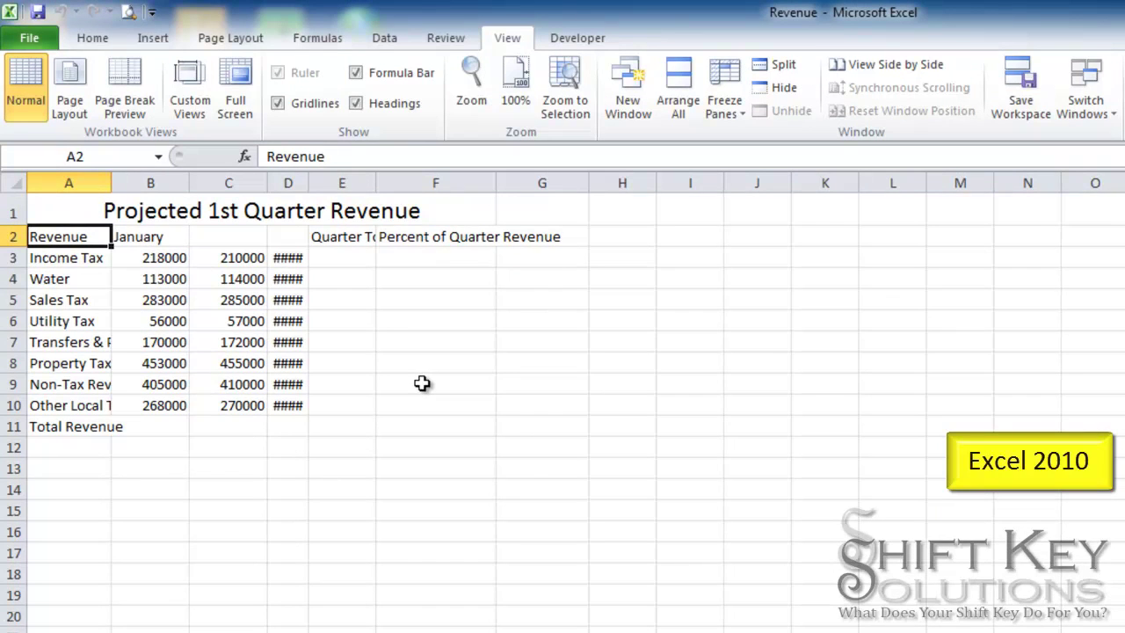
{"action": "key", "text": "ctrl+Tab"}
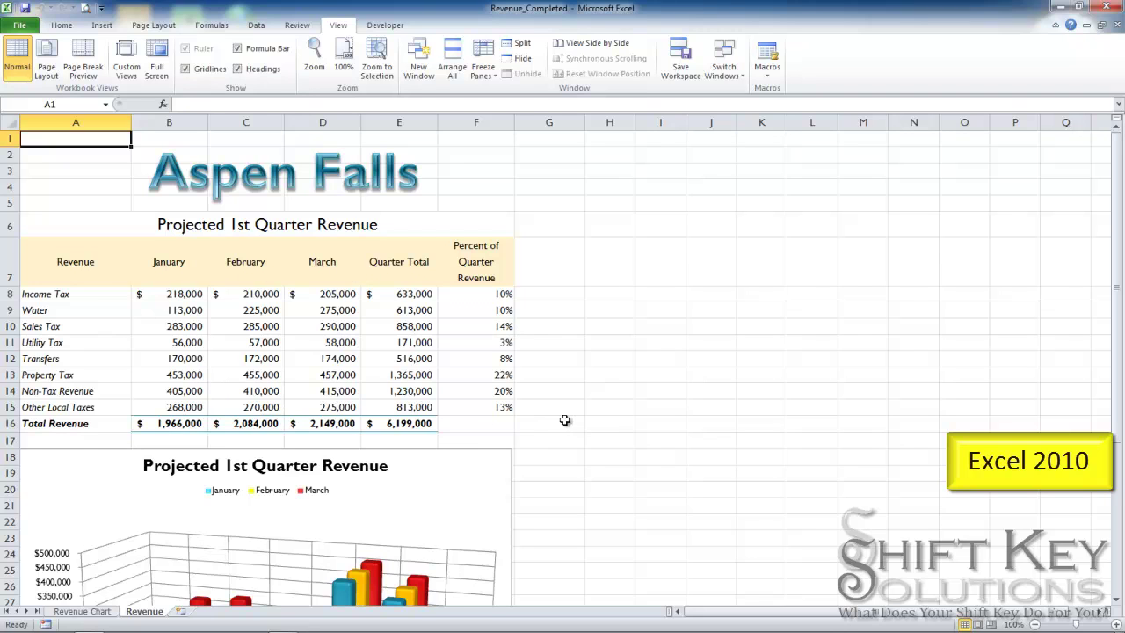
{"action": "scroll", "coordinate": [610, 377], "scroll_direction": "down", "scroll_amount": 3}
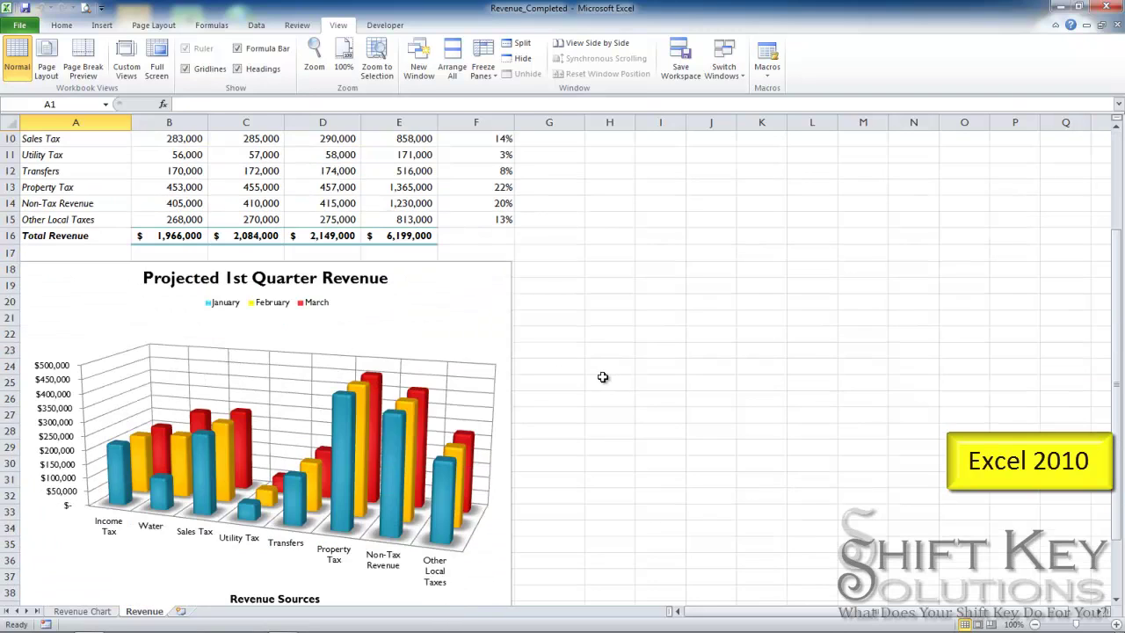
{"action": "scroll", "coordinate": [620, 371], "scroll_direction": "down", "scroll_amount": 2}
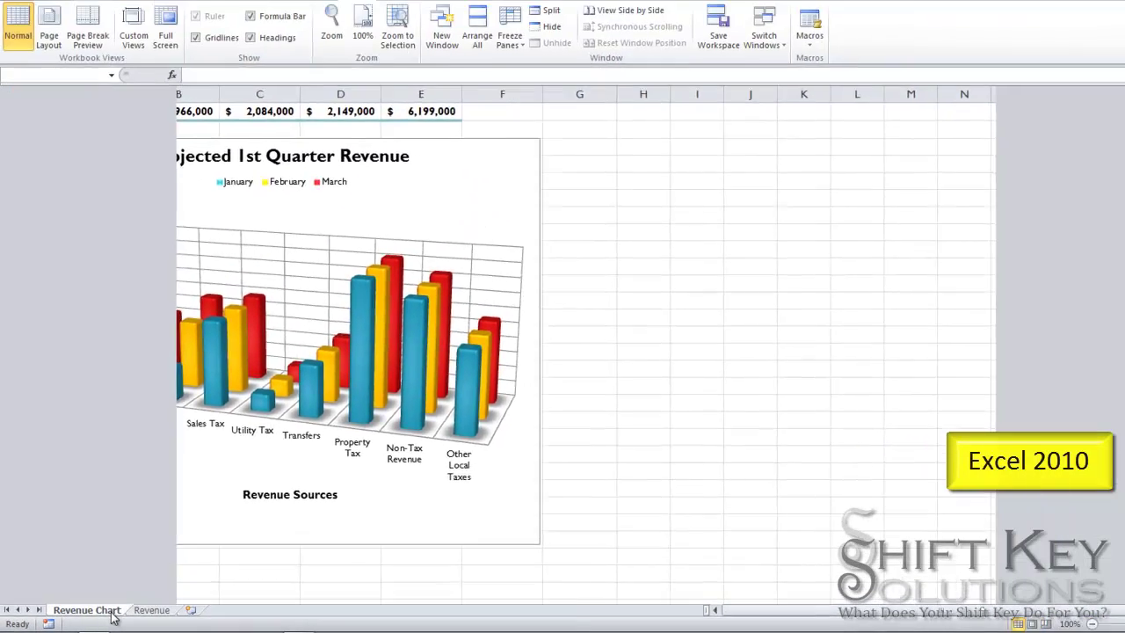
{"action": "left_click", "coordinate": [149, 597]}
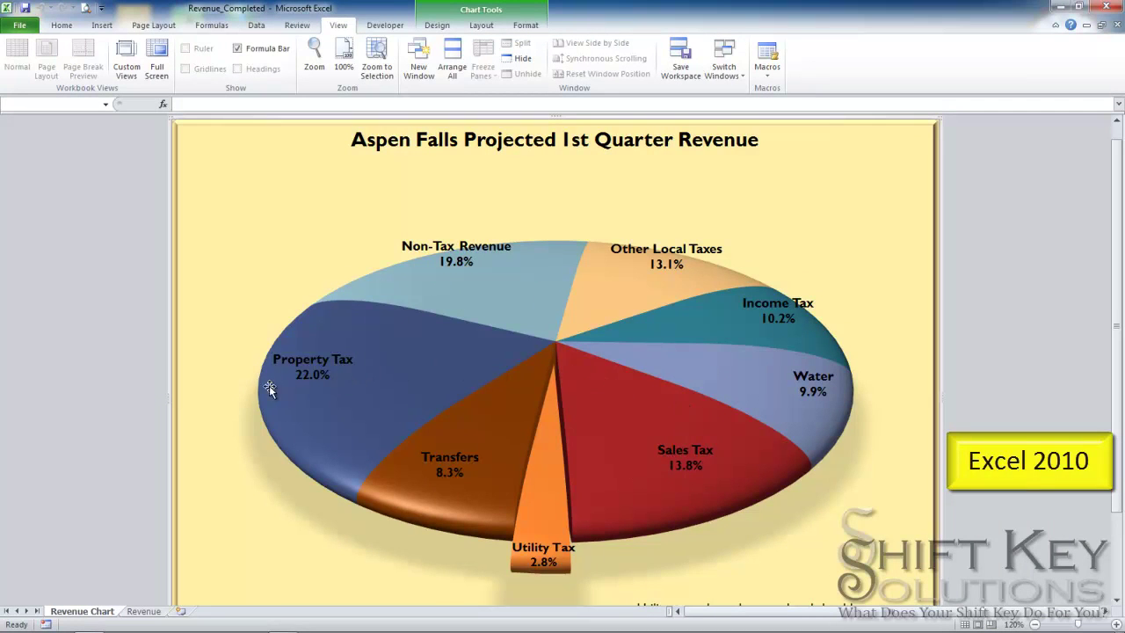
{"action": "left_click", "coordinate": [143, 611]}
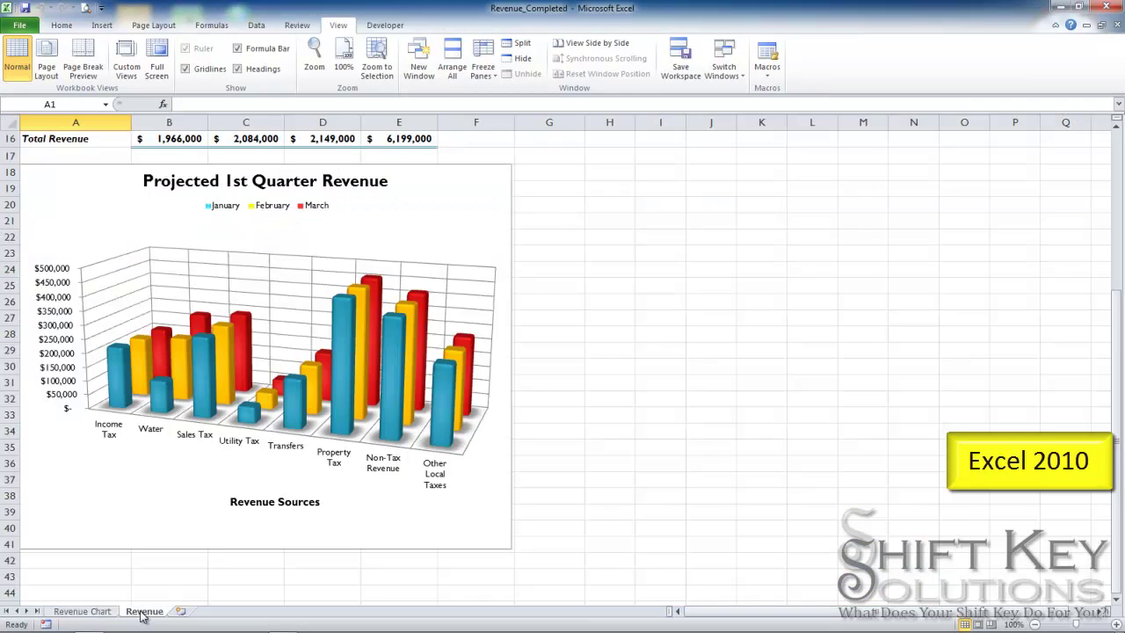
{"action": "scroll", "coordinate": [568, 377], "scroll_direction": "up", "scroll_amount": 5}
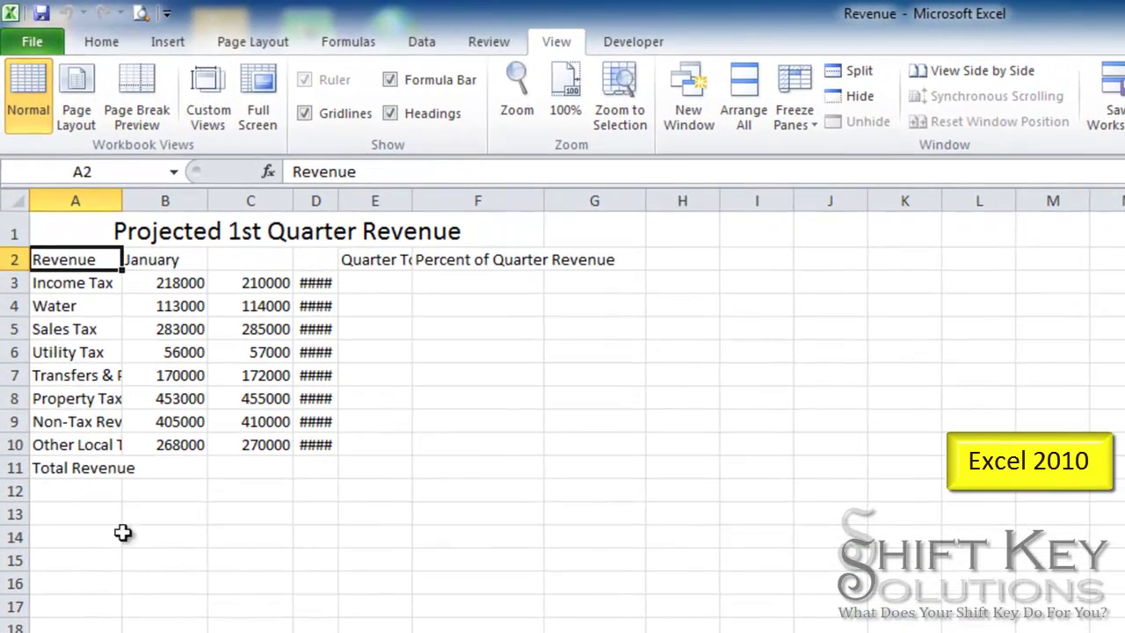
- In the Revenue workbook, examine the full text of the cut-off labels in column A, from A7 down to A11, and the neighbouring cell B11
{"action": "left_click", "coordinate": [96, 376]}
{"action": "left_click", "coordinate": [88, 401]}
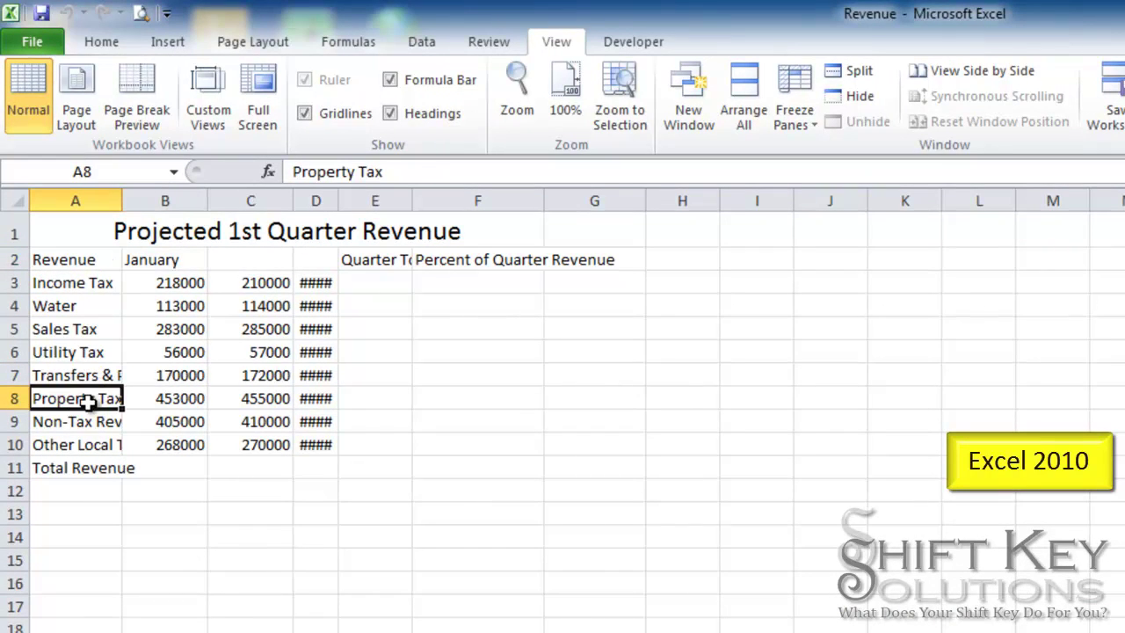
{"action": "left_click", "coordinate": [88, 424]}
{"action": "left_click", "coordinate": [88, 446]}
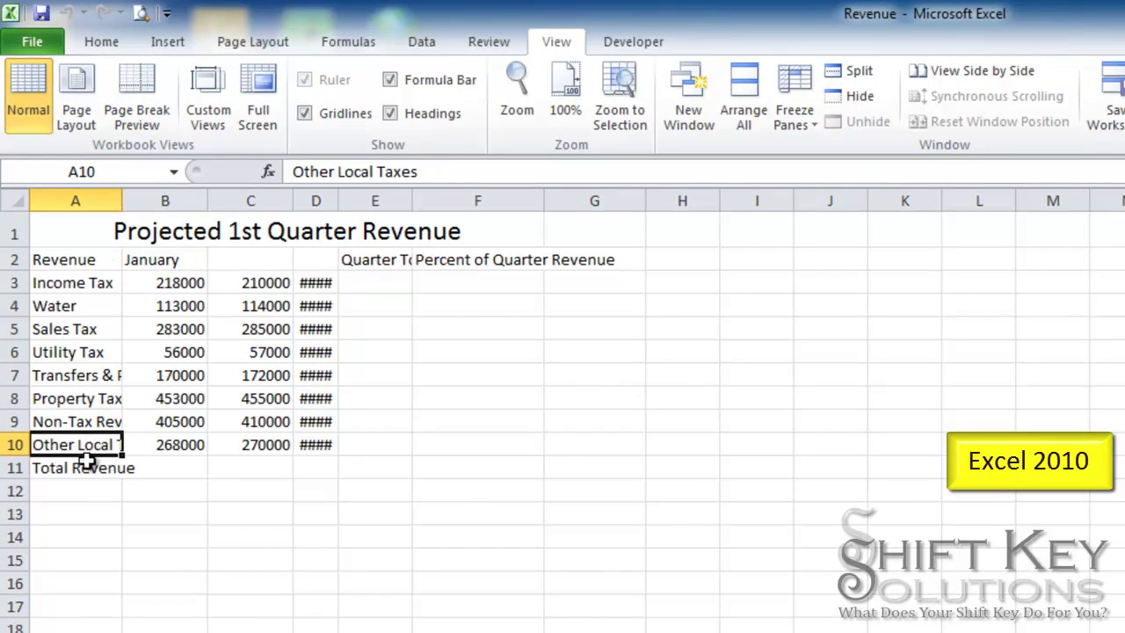
{"action": "left_click", "coordinate": [104, 375]}
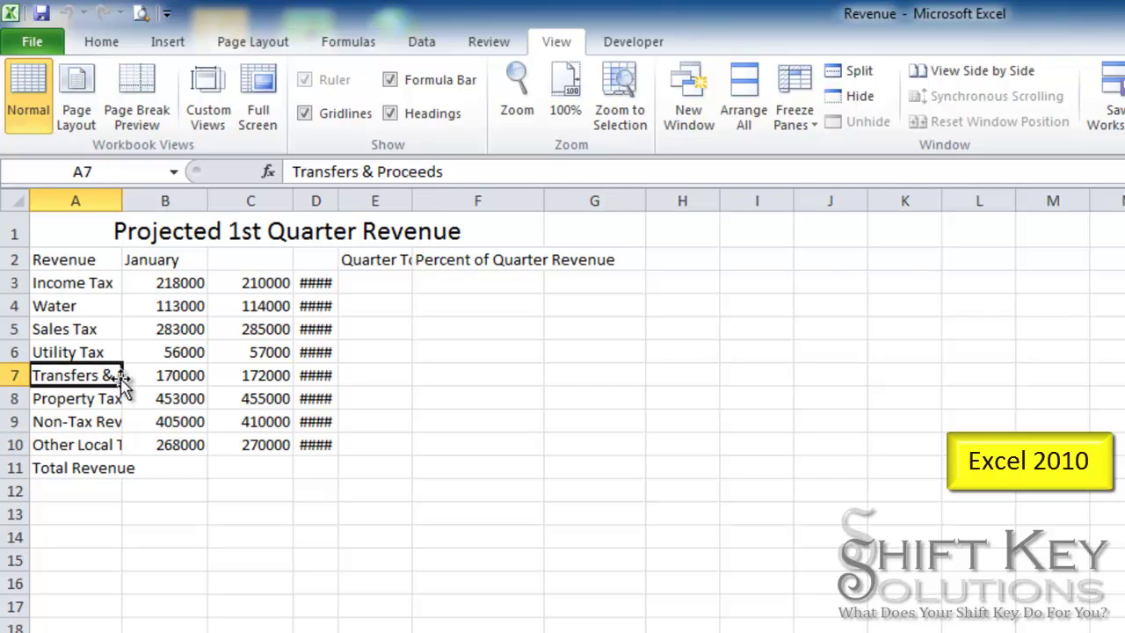
{"action": "left_click", "coordinate": [103, 398]}
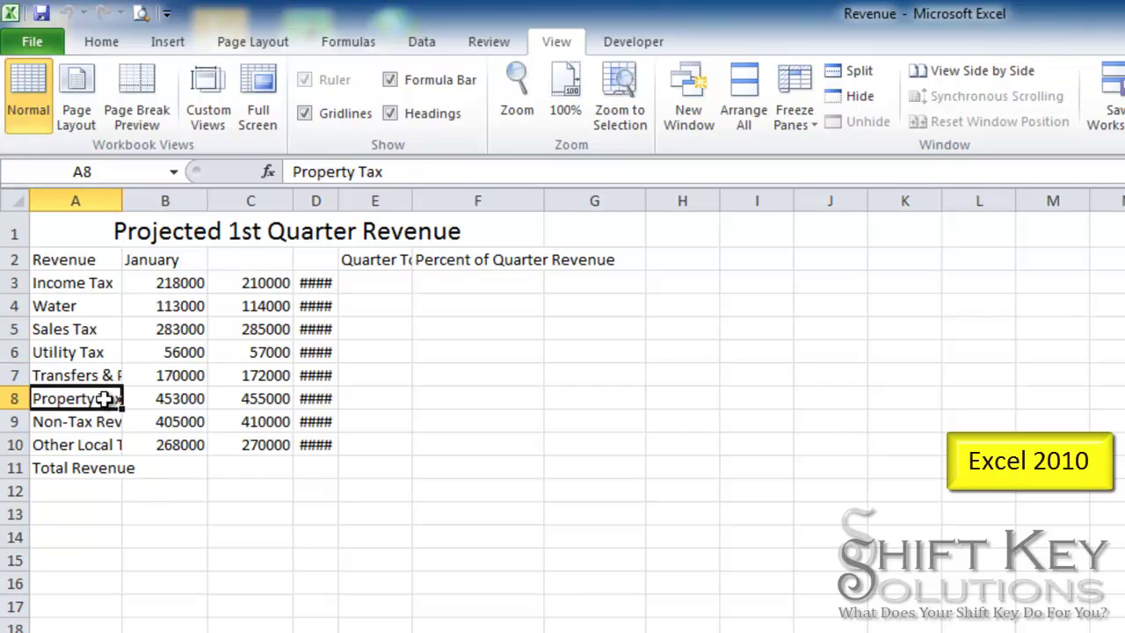
{"action": "left_click", "coordinate": [101, 421]}
{"action": "left_click", "coordinate": [91, 466]}
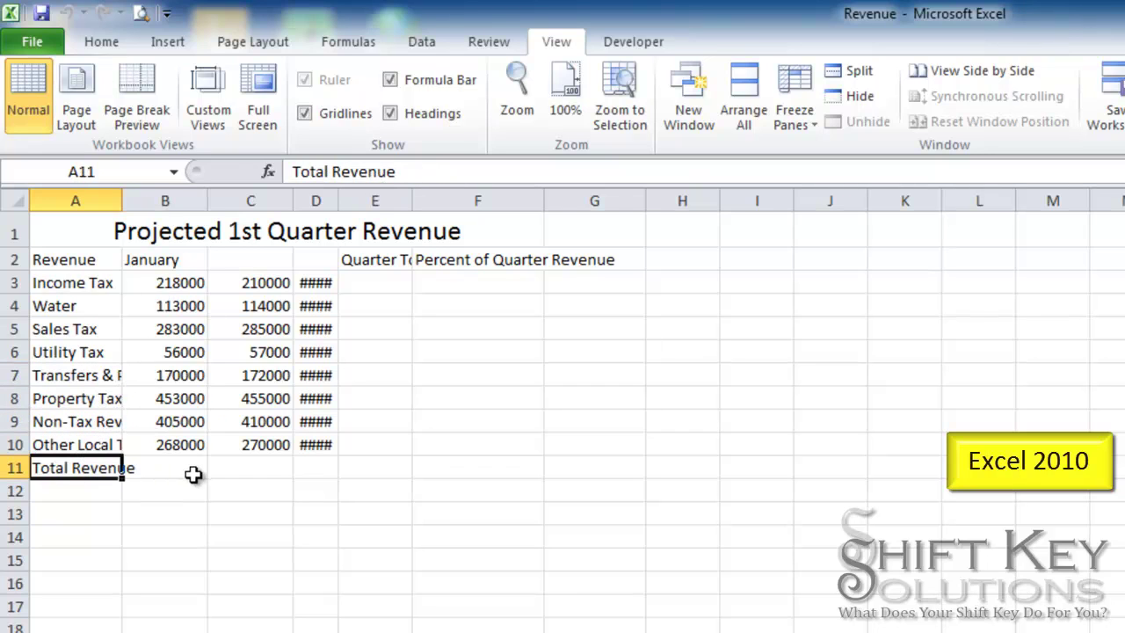
{"action": "left_click", "coordinate": [161, 471]}
{"action": "left_click", "coordinate": [82, 470]}
{"action": "left_click", "coordinate": [159, 466]}
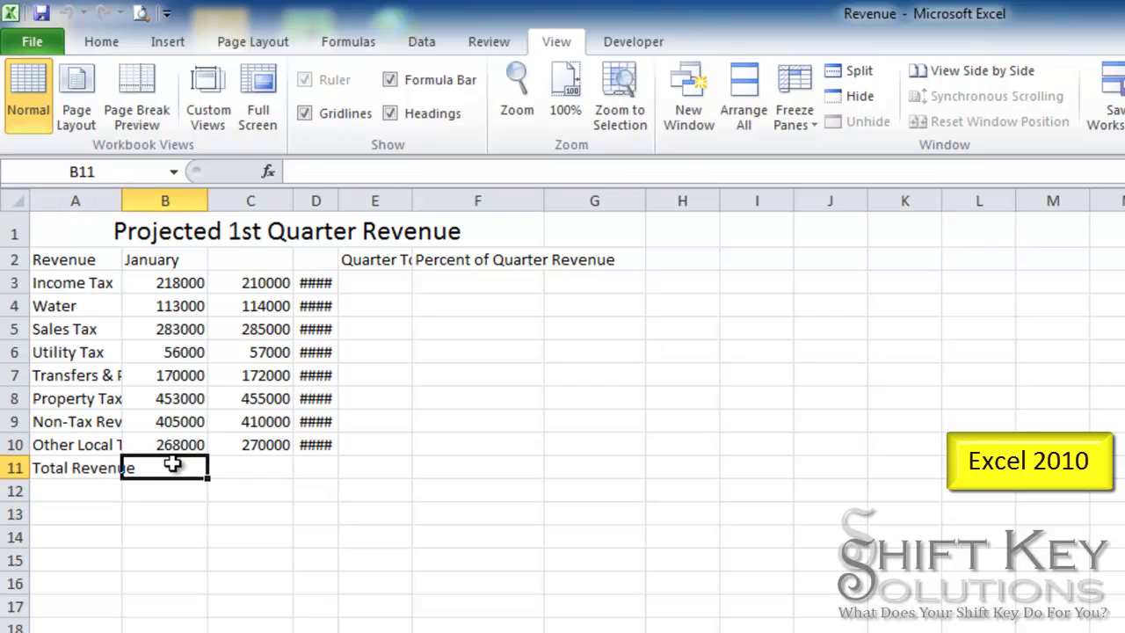
{"action": "left_click", "coordinate": [88, 424]}
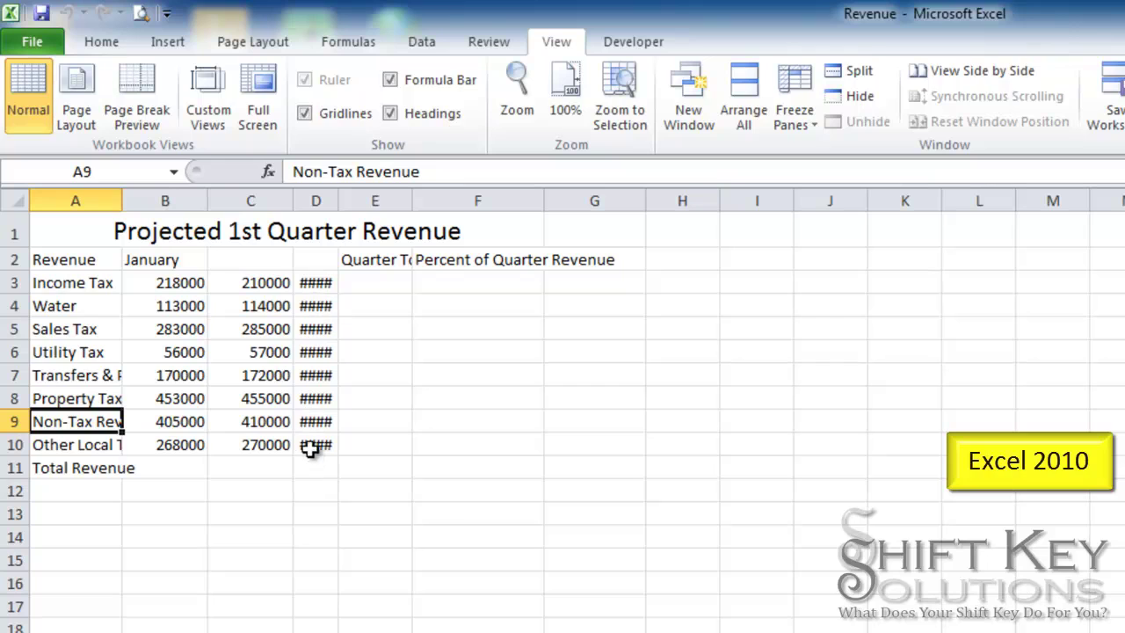
- Examine the underlying values of the number-sign cells D3, D6 and D9 in the narrow column D
{"action": "left_click", "coordinate": [312, 286]}
{"action": "left_click", "coordinate": [314, 354]}
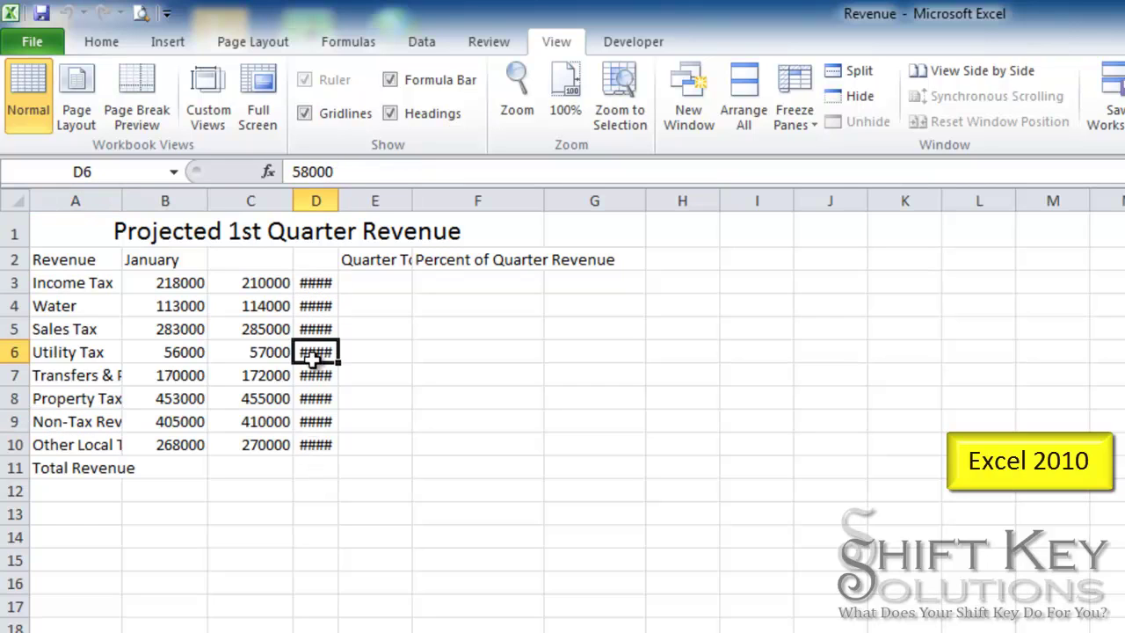
{"action": "left_click", "coordinate": [312, 421]}
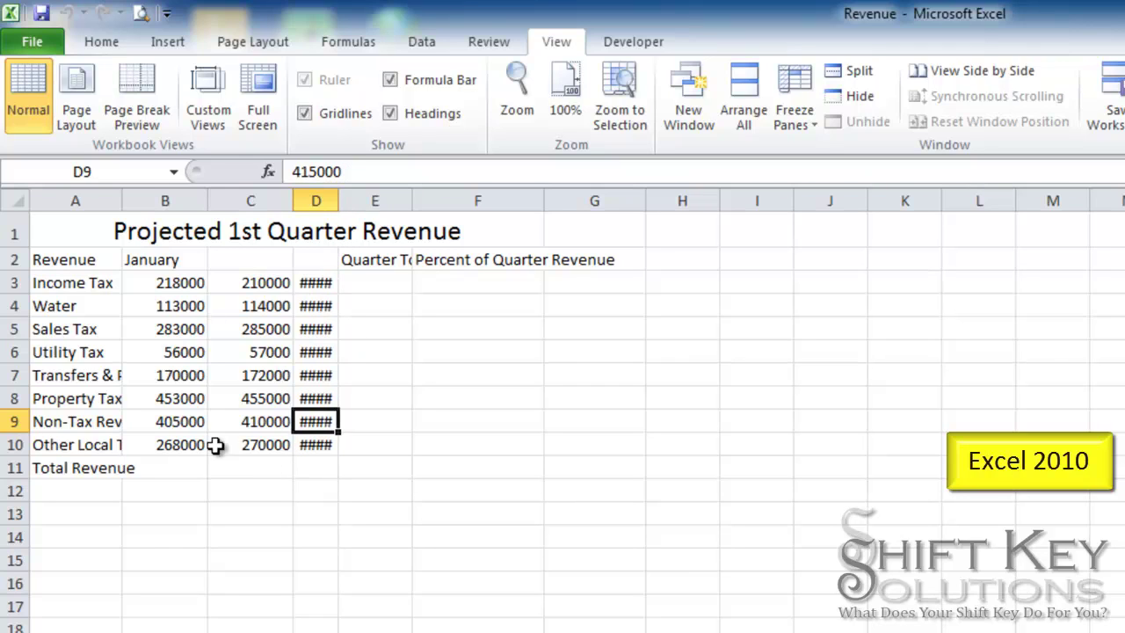
{"action": "left_click", "coordinate": [317, 354]}
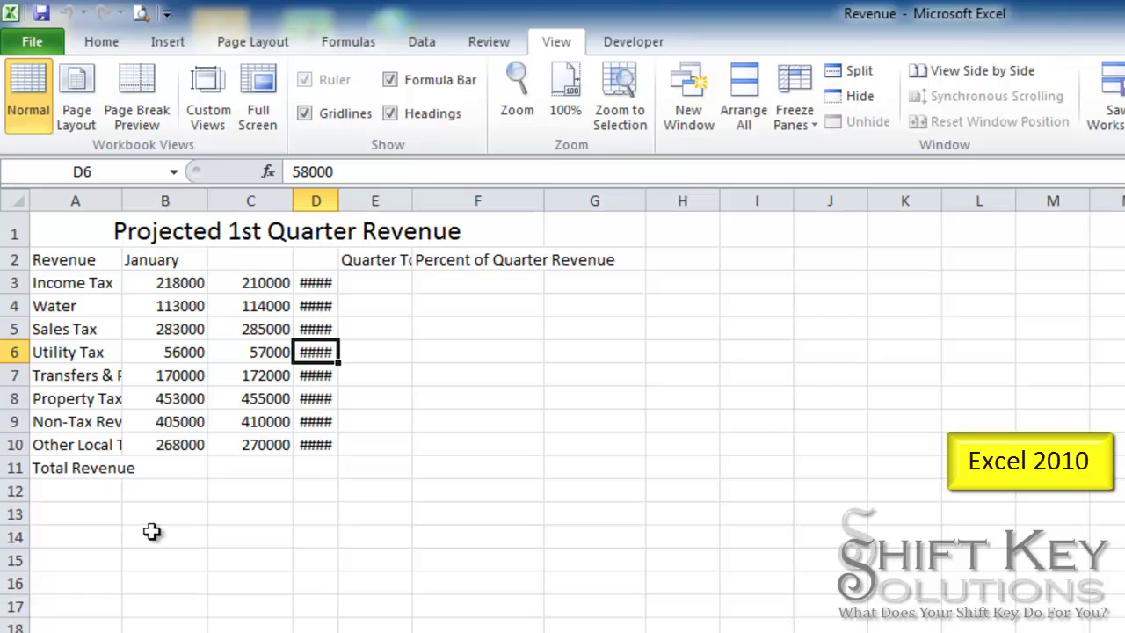
- Autofit the width of column A to its longest revenue label
{"action": "left_click", "coordinate": [88, 348]}
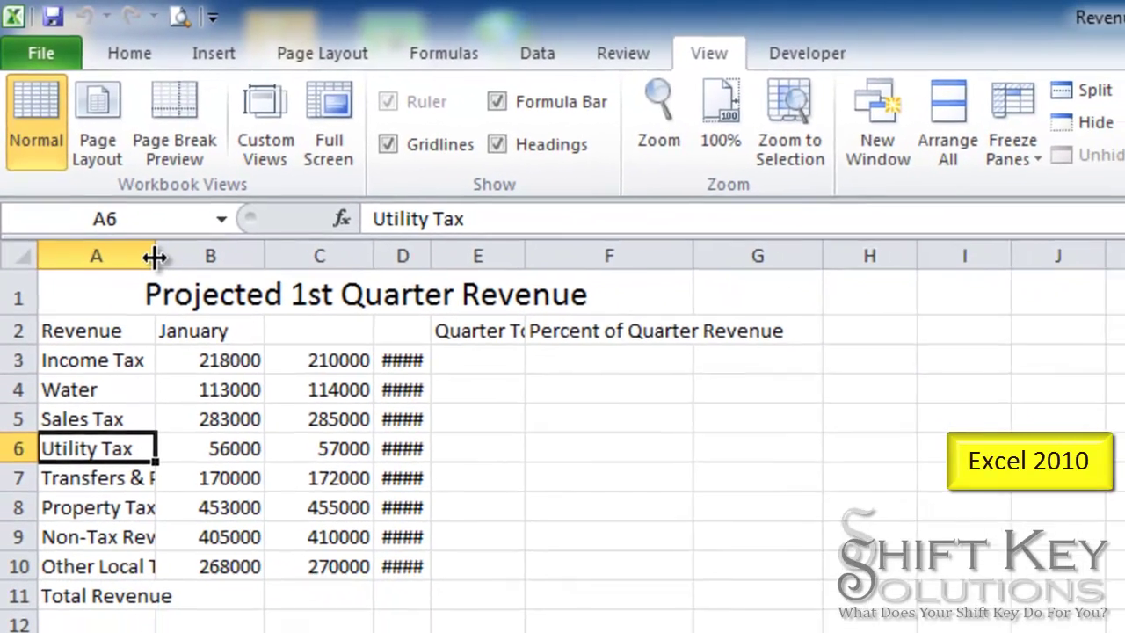
{"action": "double_click", "coordinate": [195, 322]}
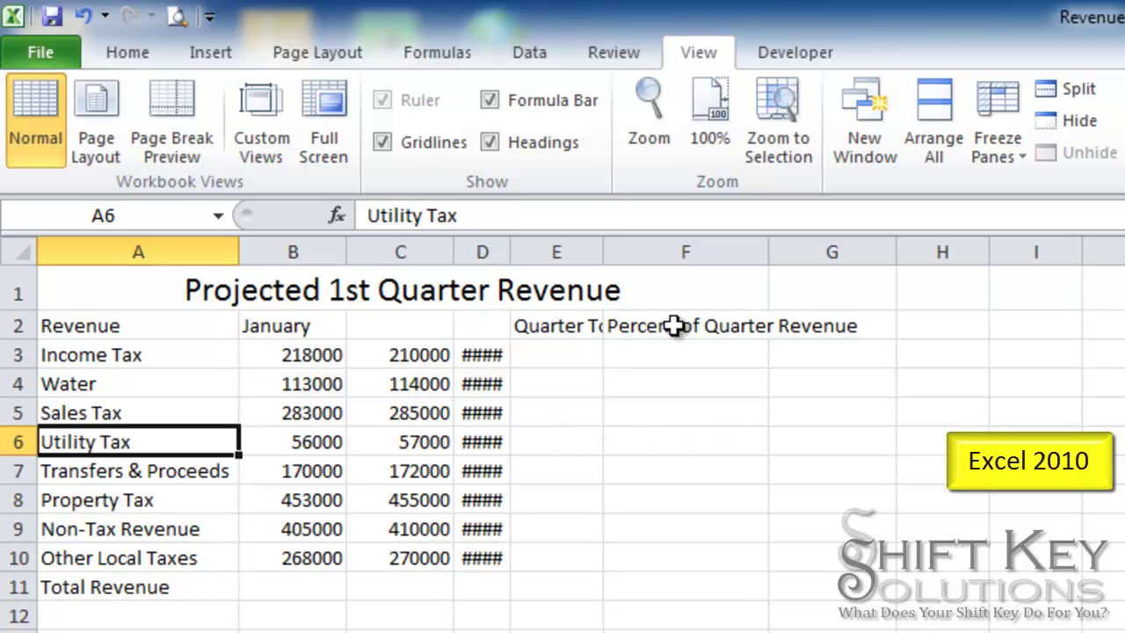
- Set the width of columns B through F to 13
{"action": "left_click_drag", "start_coordinate": [301, 252], "coordinate": [747, 252]}
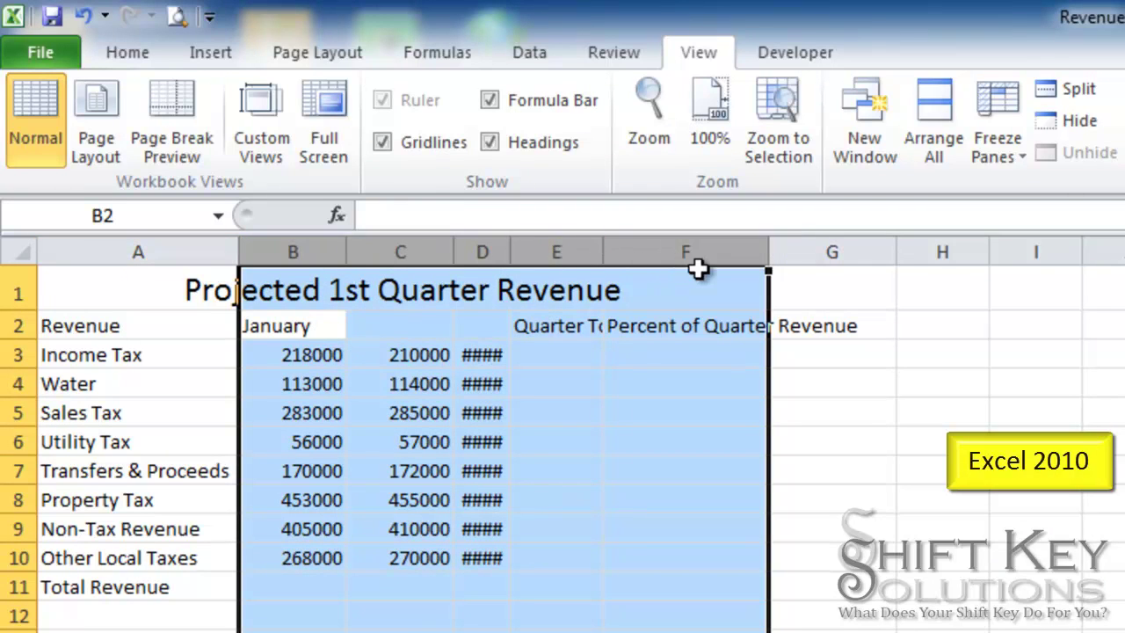
{"action": "right_click", "coordinate": [384, 252]}
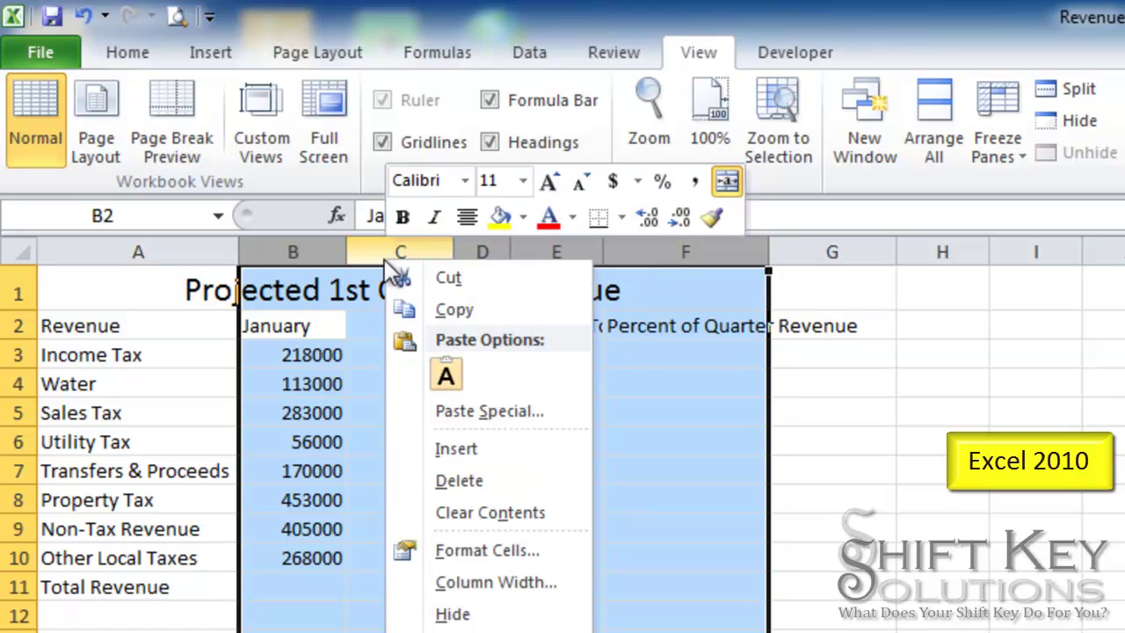
{"action": "left_click", "coordinate": [527, 582]}
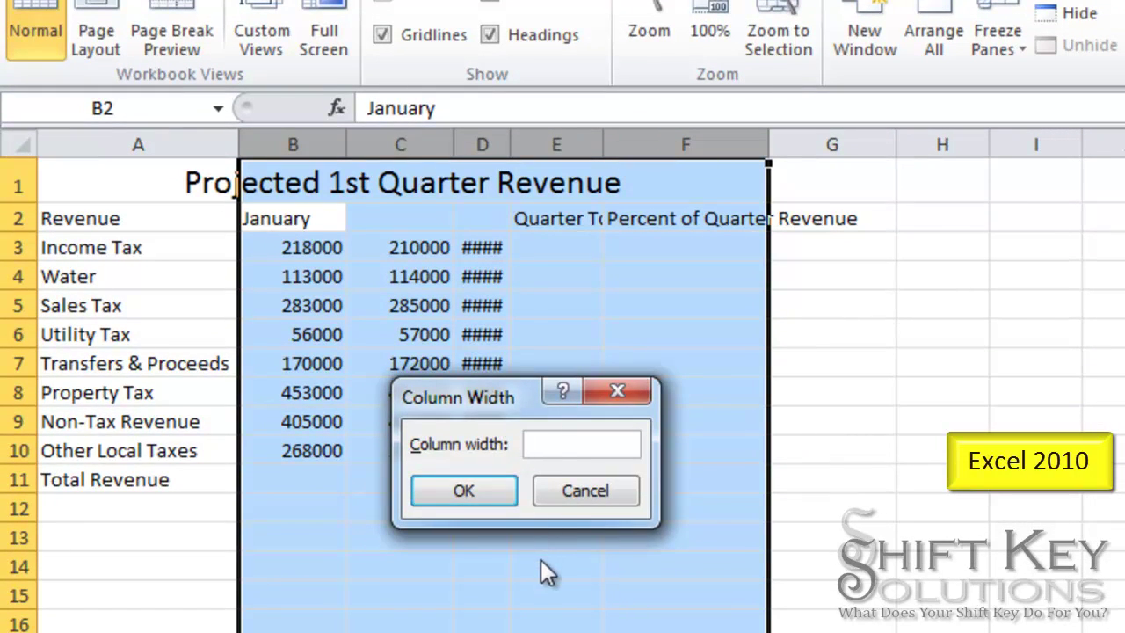
{"action": "type", "text": "13"}
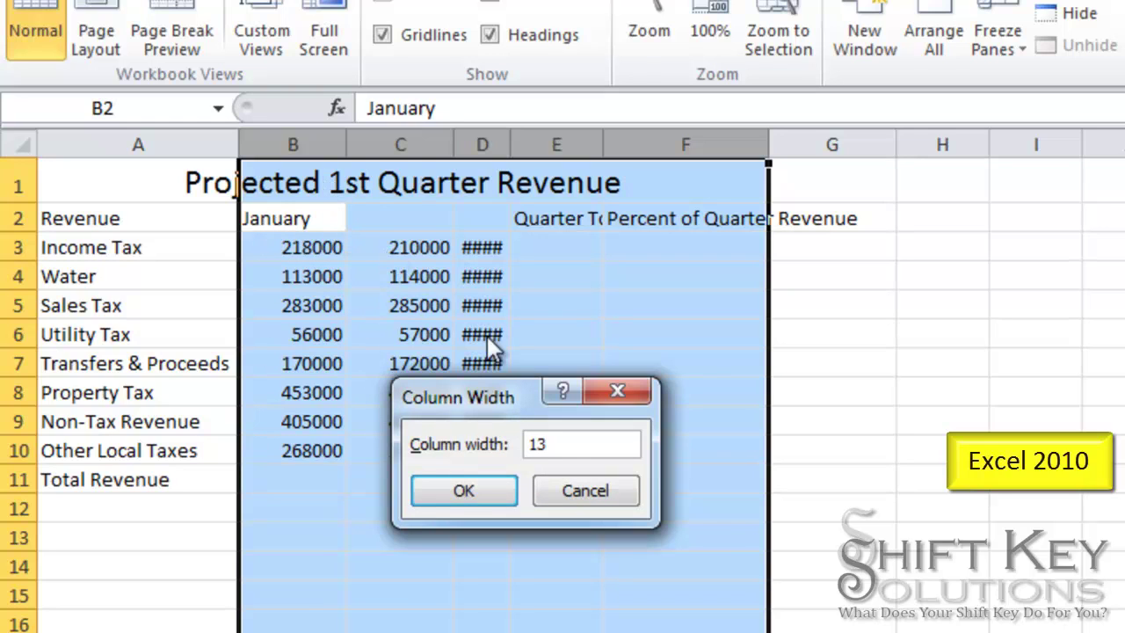
{"action": "left_click", "coordinate": [466, 492]}
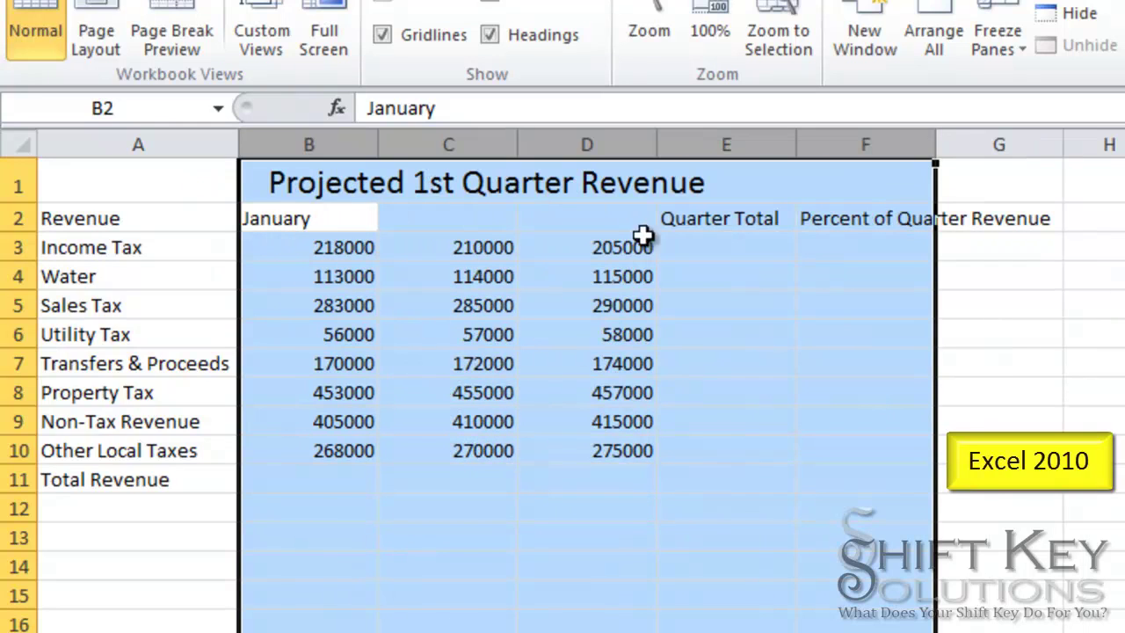
- Extend the January heading in B2 across C2 and D2 as a month series with February and March
{"action": "left_click", "coordinate": [188, 219]}
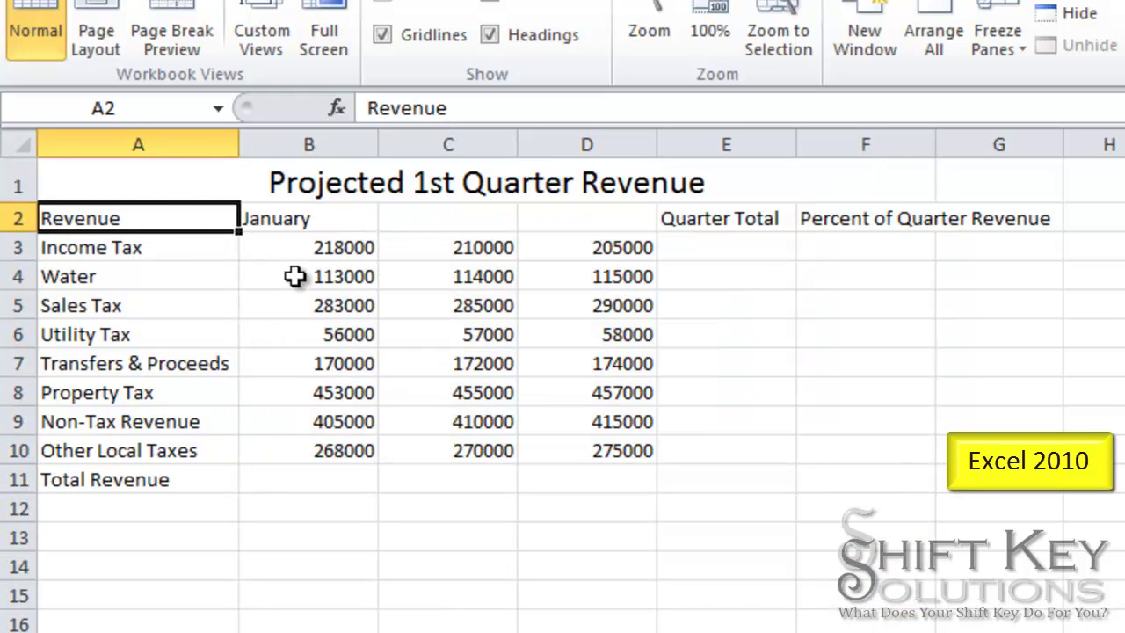
{"action": "left_click", "coordinate": [315, 220]}
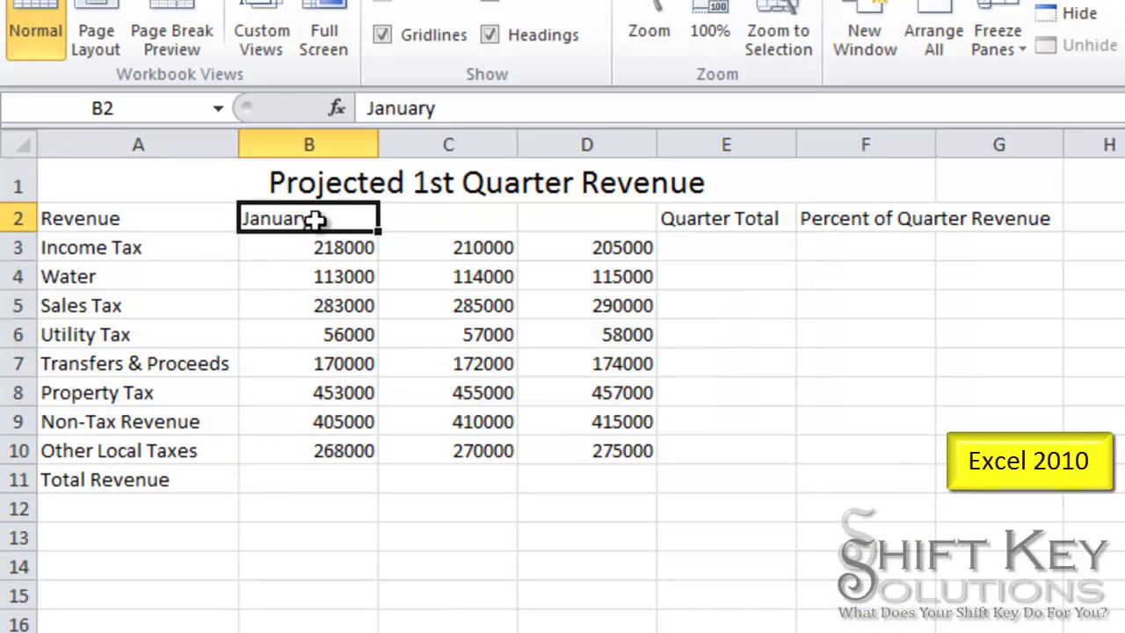
{"action": "left_click", "coordinate": [422, 224]}
{"action": "left_click", "coordinate": [554, 220]}
{"action": "left_click", "coordinate": [456, 220]}
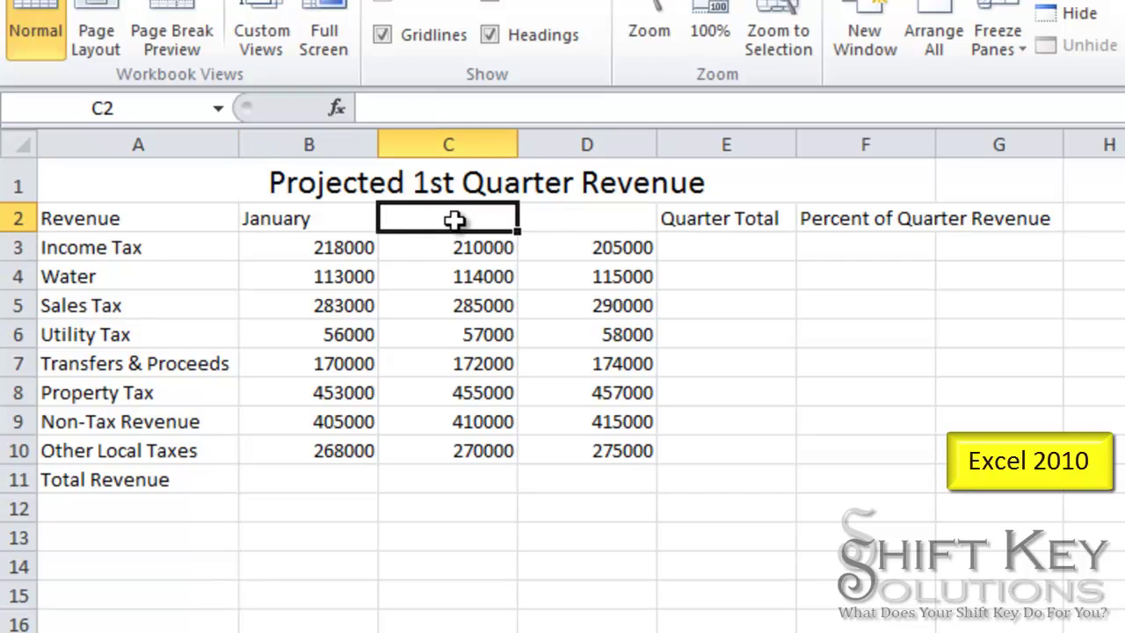
{"action": "left_click", "coordinate": [551, 218]}
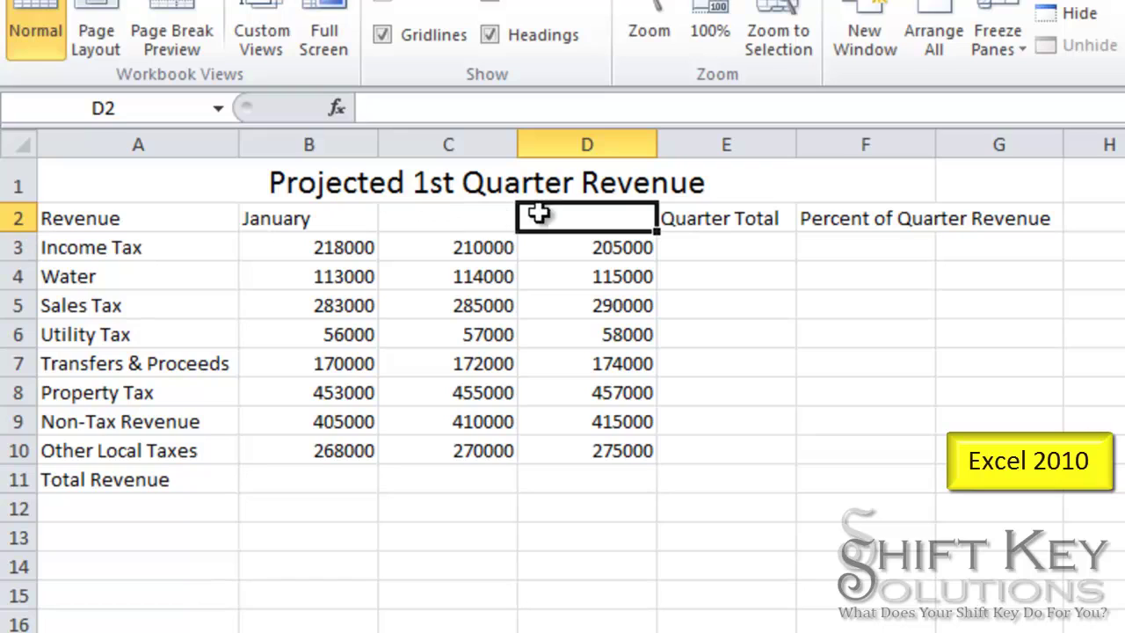
{"action": "left_click", "coordinate": [336, 218]}
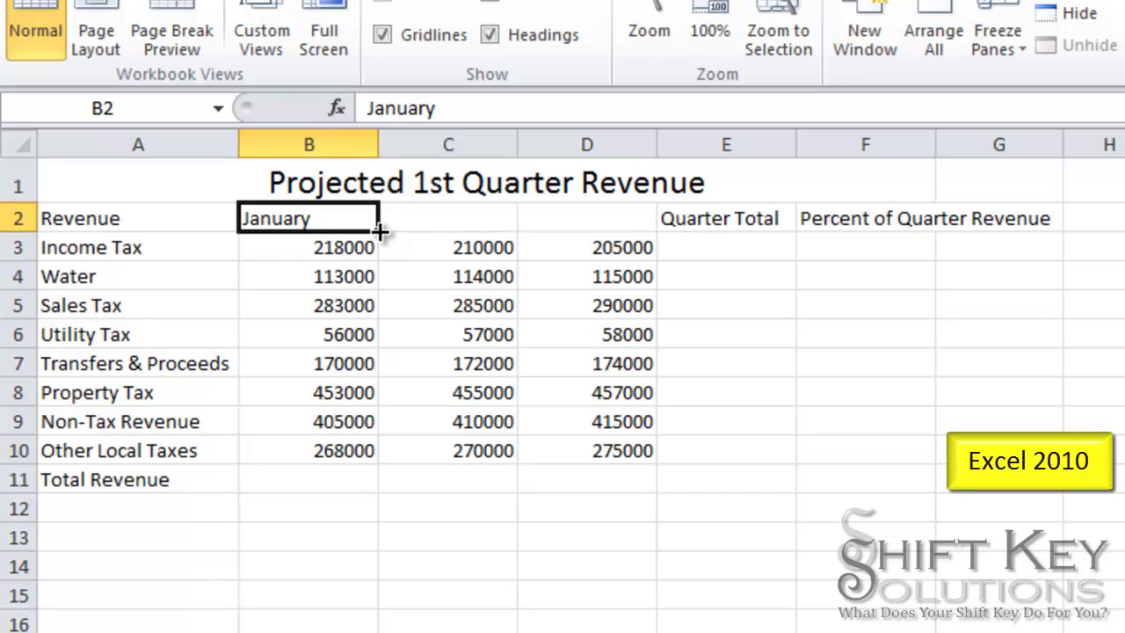
{"action": "left_click_drag", "start_coordinate": [380, 230], "coordinate": [617, 225]}
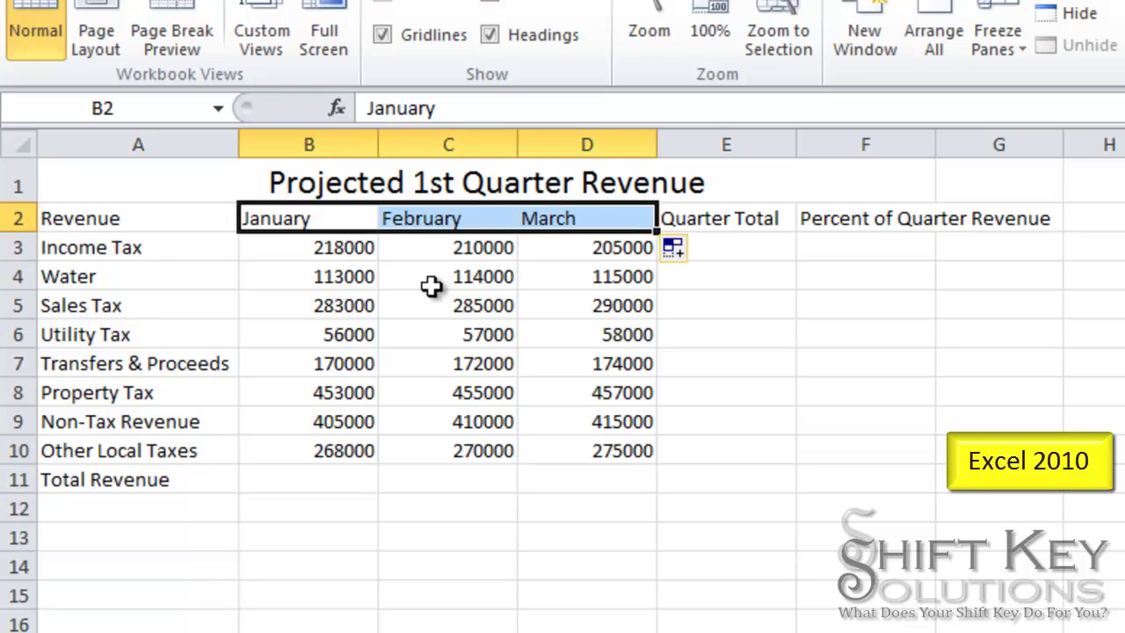
{"action": "left_click", "coordinate": [304, 219]}
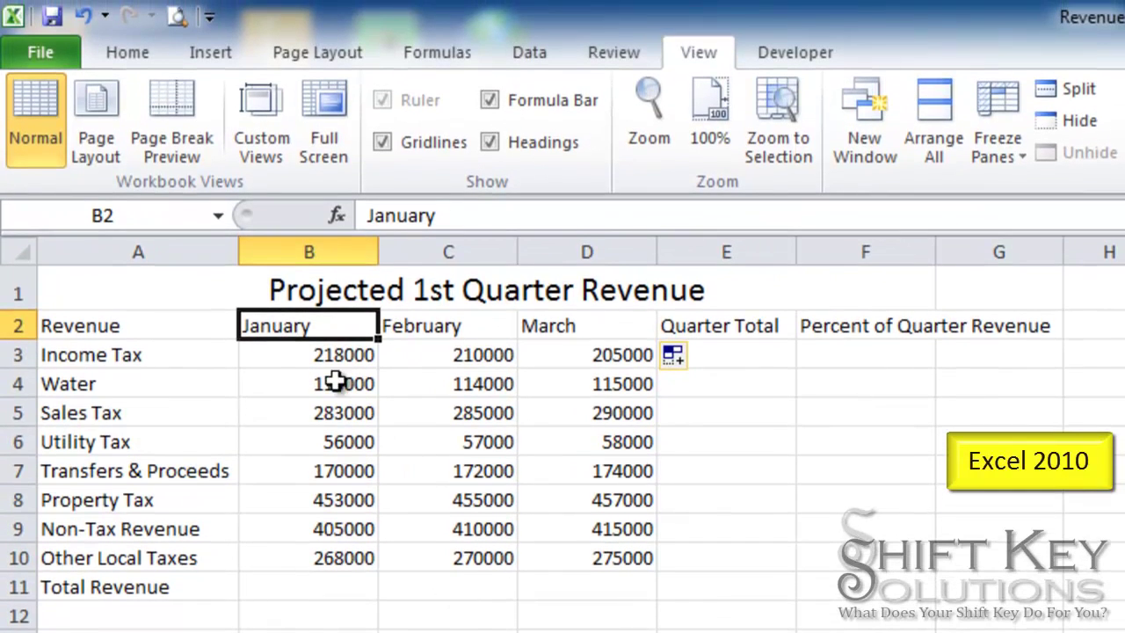
- Apply the built-in Solstice theme to the workbook
{"action": "left_click", "coordinate": [320, 58]}
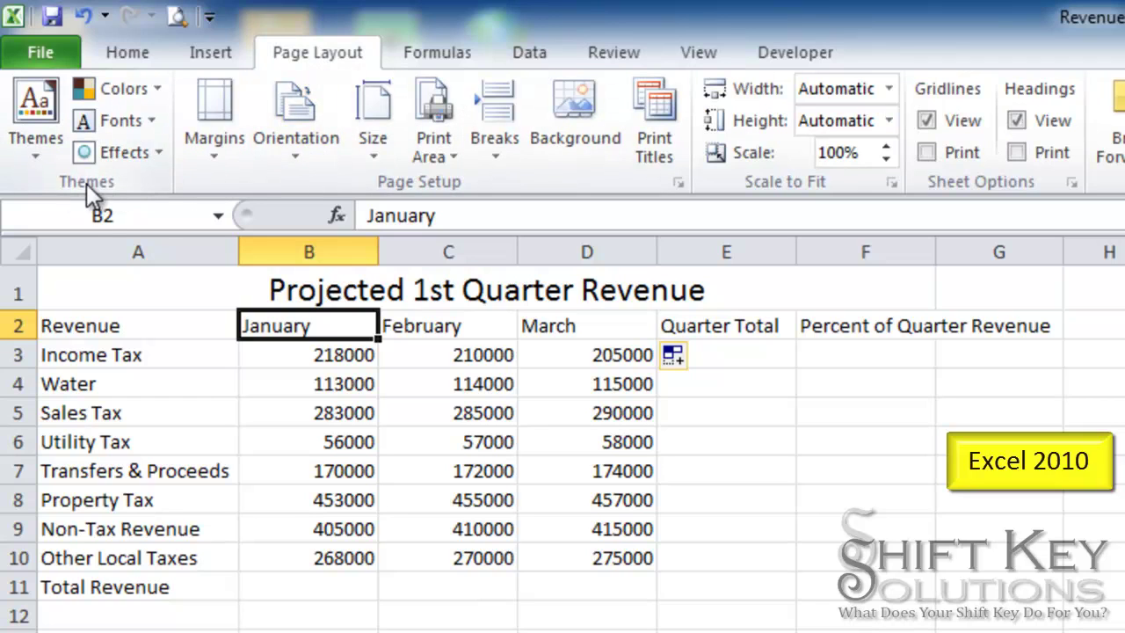
{"action": "left_click", "coordinate": [46, 147]}
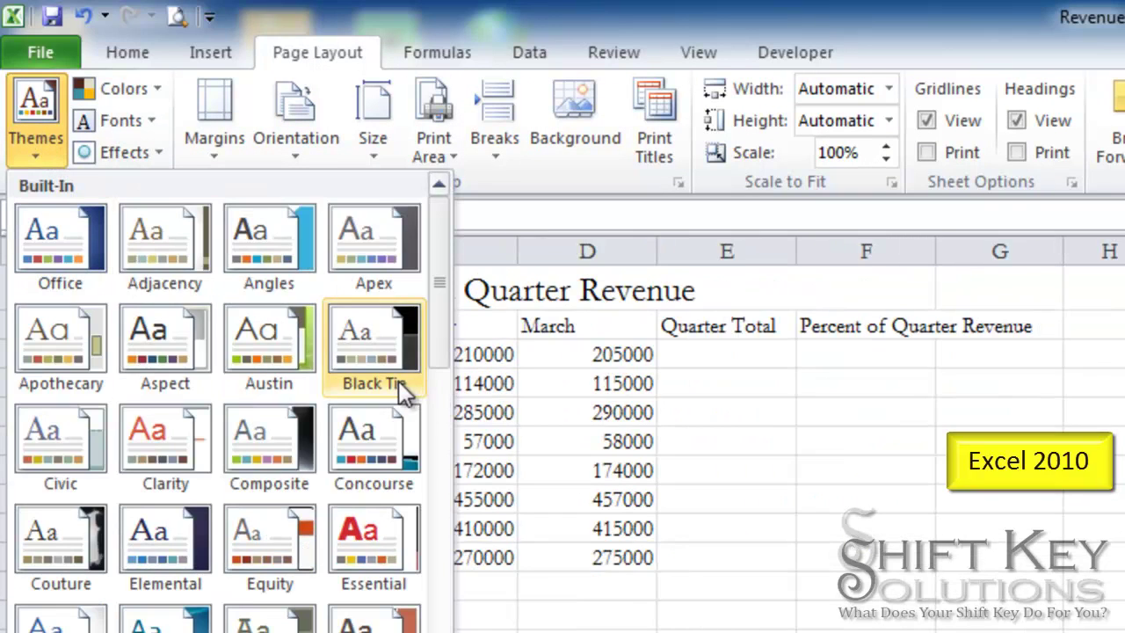
{"action": "scroll", "coordinate": [400, 385], "scroll_direction": "down", "scroll_amount": 3}
{"action": "scroll", "coordinate": [400, 387], "scroll_direction": "down", "scroll_amount": 3}
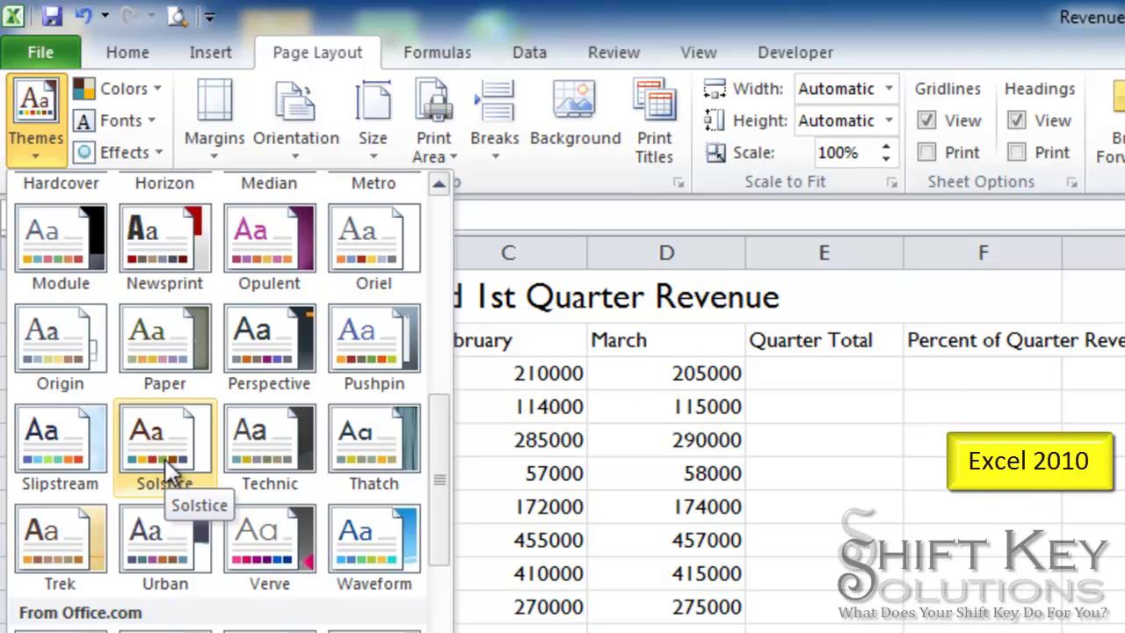
{"action": "left_click", "coordinate": [165, 458]}
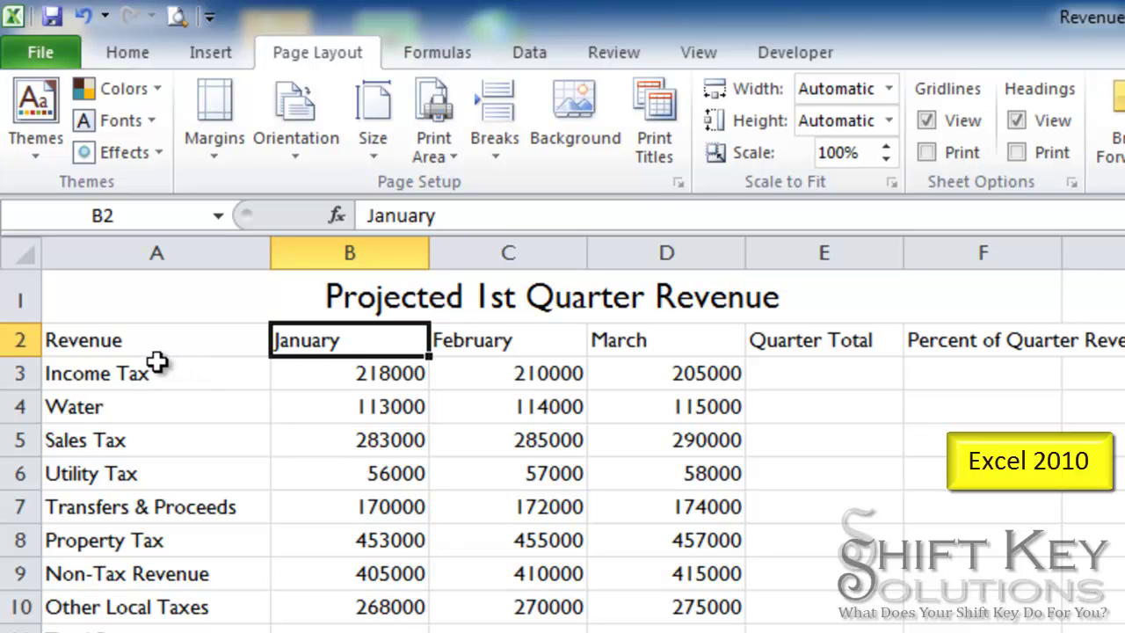
- Wrap the text of the headings in A2:F2 and center them horizontally and vertically
{"action": "left_click", "coordinate": [130, 348]}
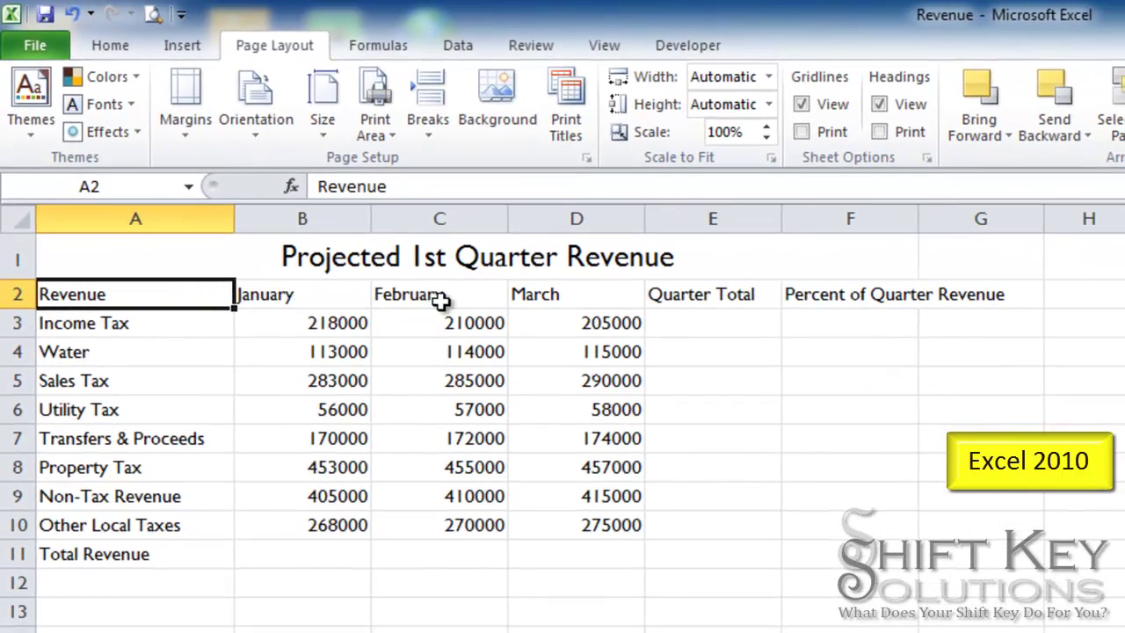
{"action": "left_click_drag", "start_coordinate": [168, 327], "coordinate": [451, 329]}
{"action": "left_click_drag", "start_coordinate": [401, 293], "coordinate": [900, 294]}
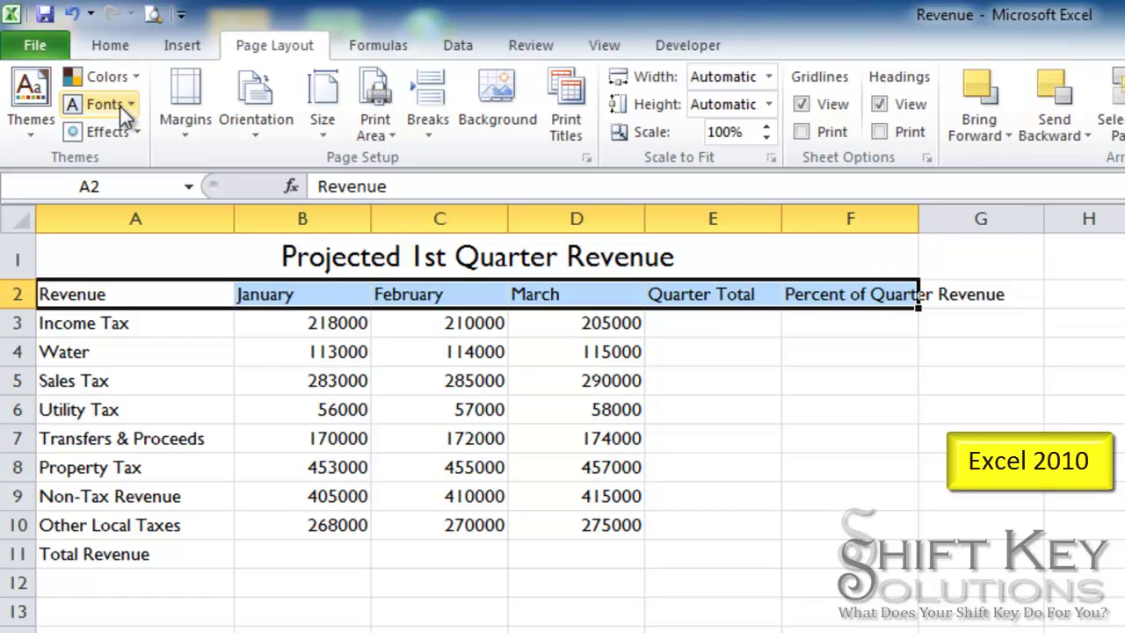
{"action": "left_click", "coordinate": [112, 48]}
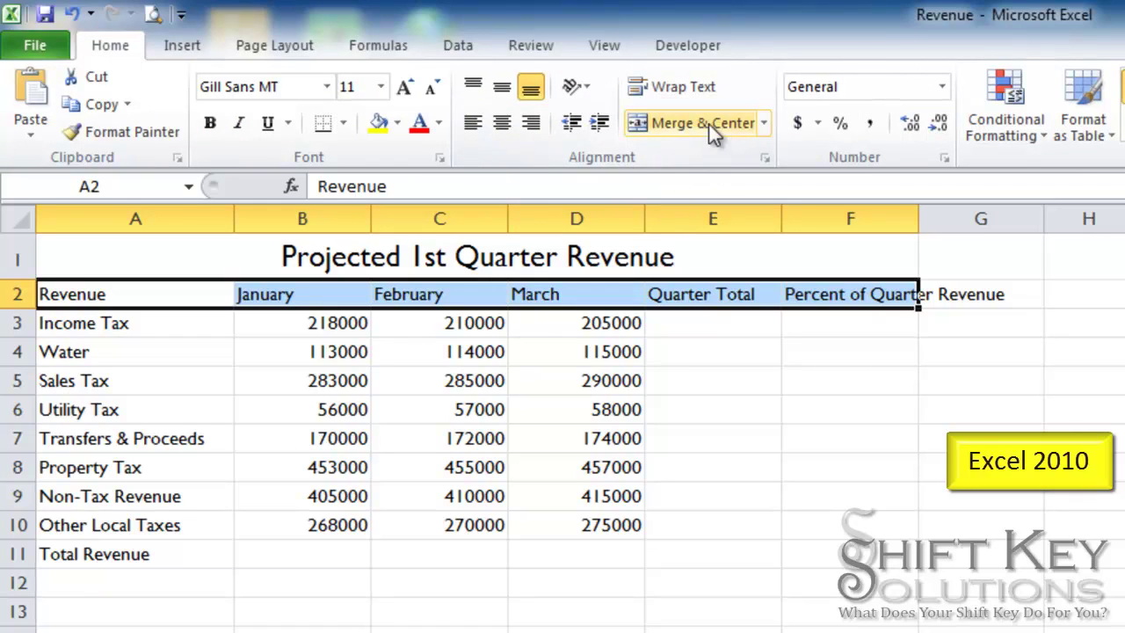
{"action": "left_click", "coordinate": [699, 87]}
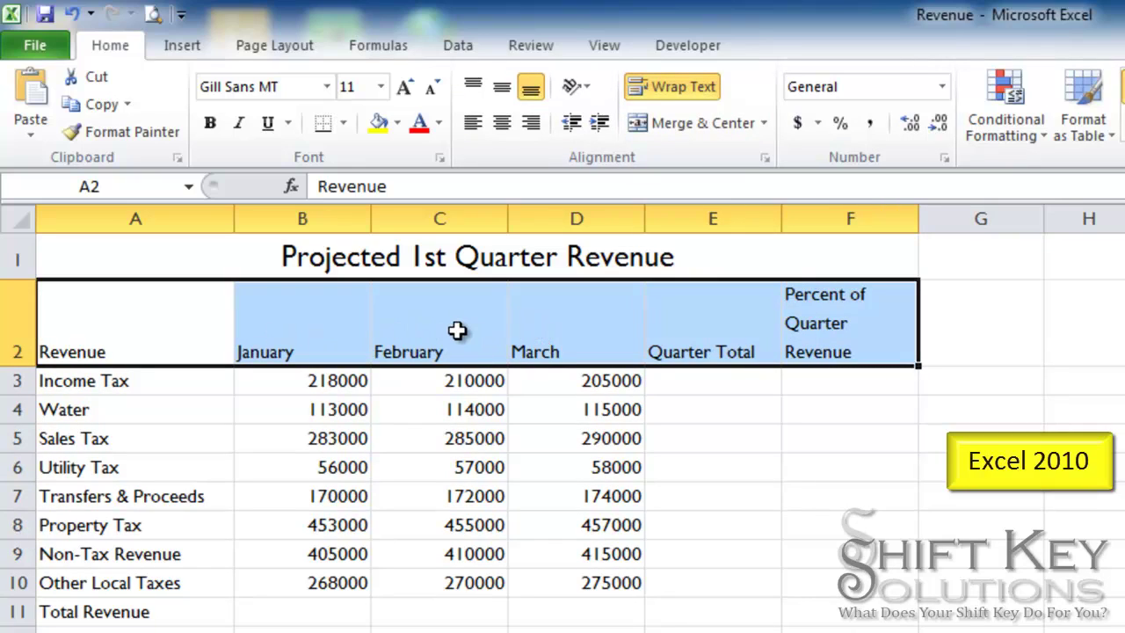
{"action": "left_click", "coordinate": [504, 132]}
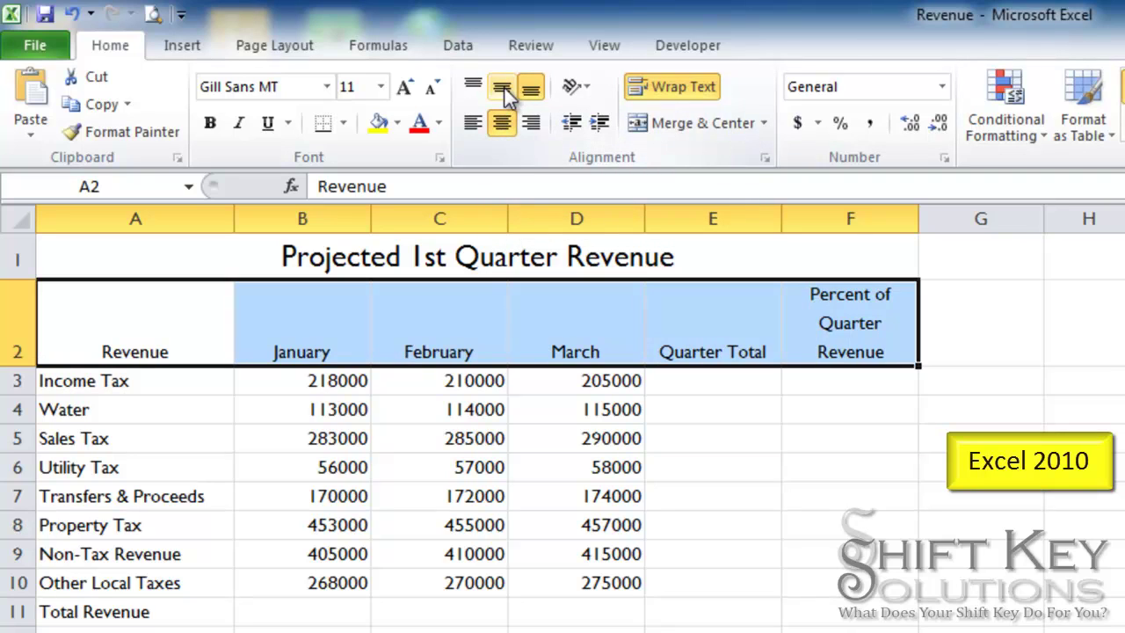
{"action": "left_click", "coordinate": [505, 91]}
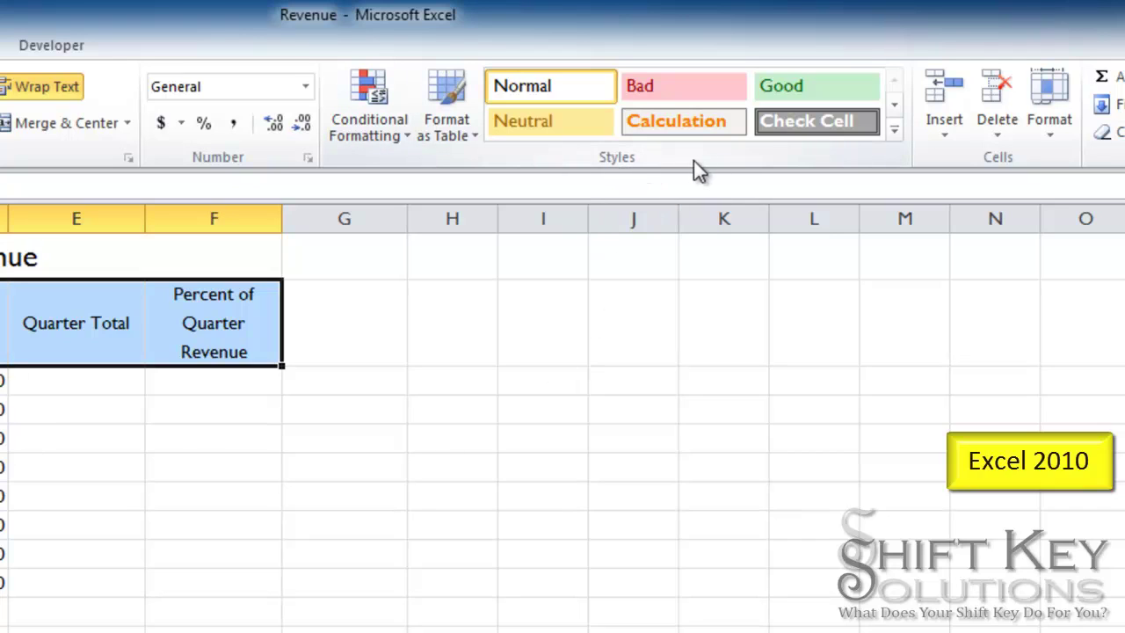
- Apply the 40% - Accent2 cell style to the headings in A2:F2
{"action": "left_click", "coordinate": [901, 137]}
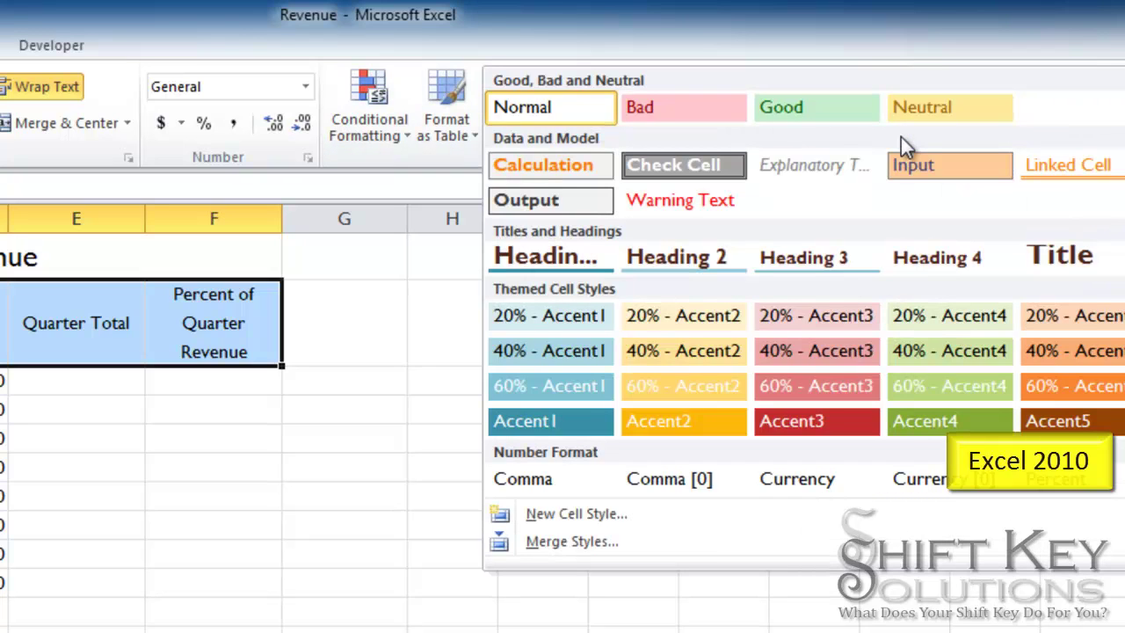
{"action": "left_click", "coordinate": [685, 351]}
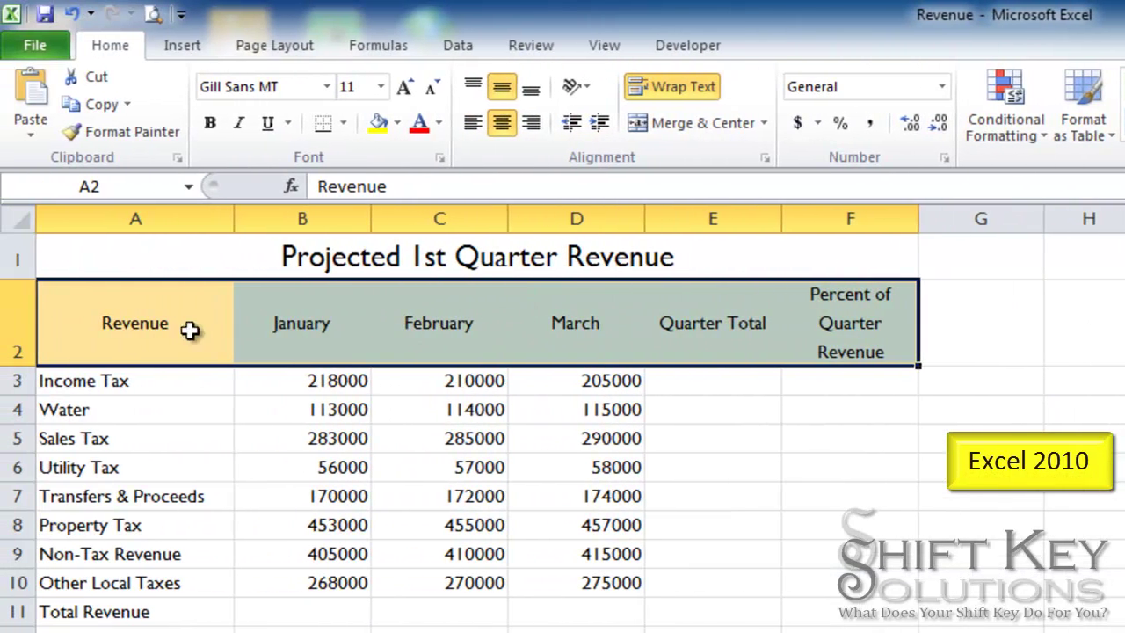
{"action": "left_click", "coordinate": [0, 331]}
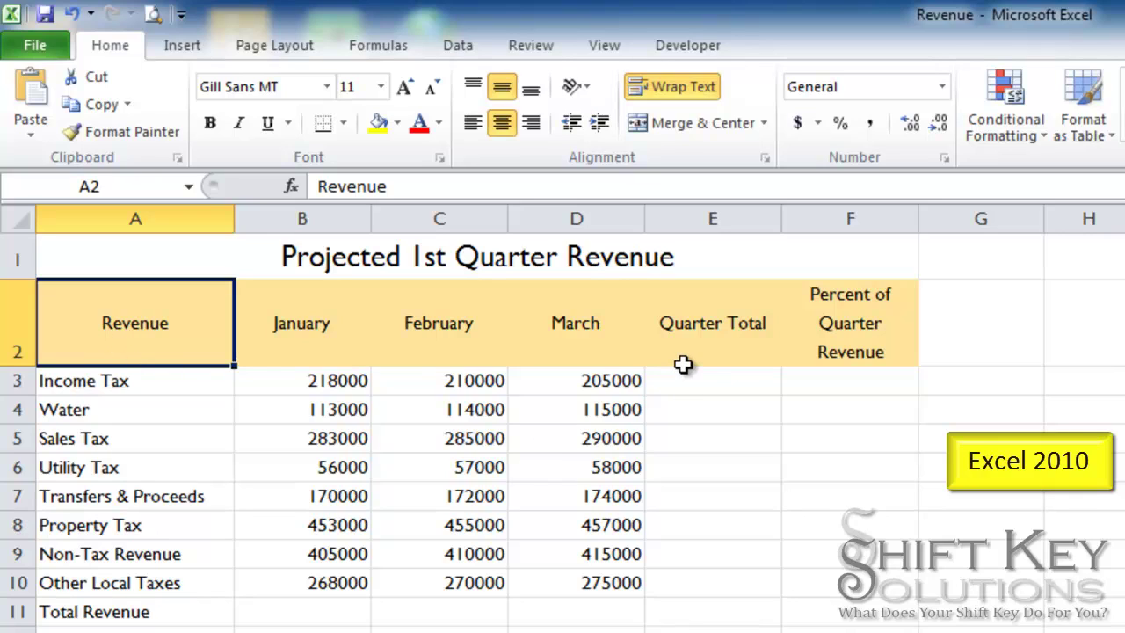
- Fill the Quarter Total cells E3:E10 with AutoSum totals of the January to March values in each row
{"action": "left_click", "coordinate": [703, 382]}
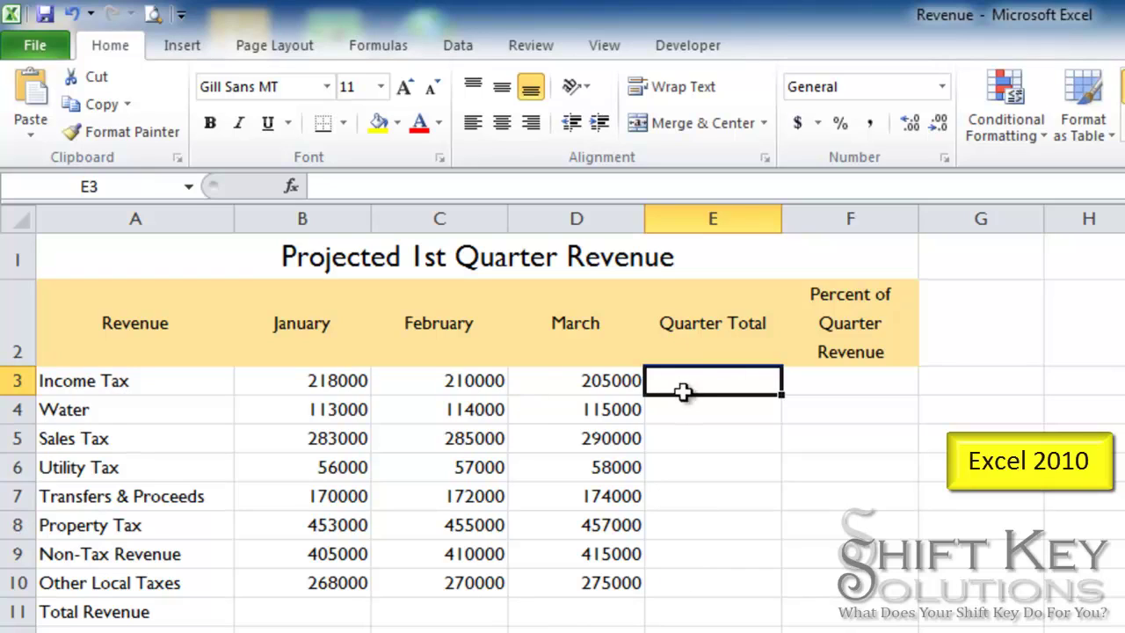
{"action": "left_click_drag", "start_coordinate": [712, 381], "coordinate": [712, 571]}
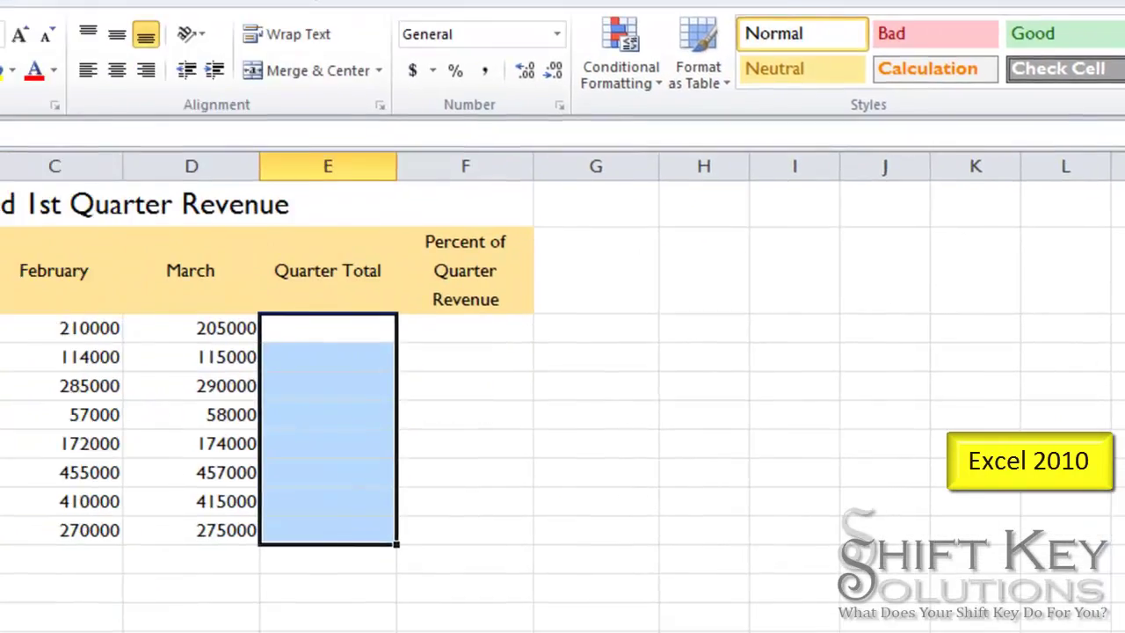
{"action": "left_click", "coordinate": [1124, 33]}
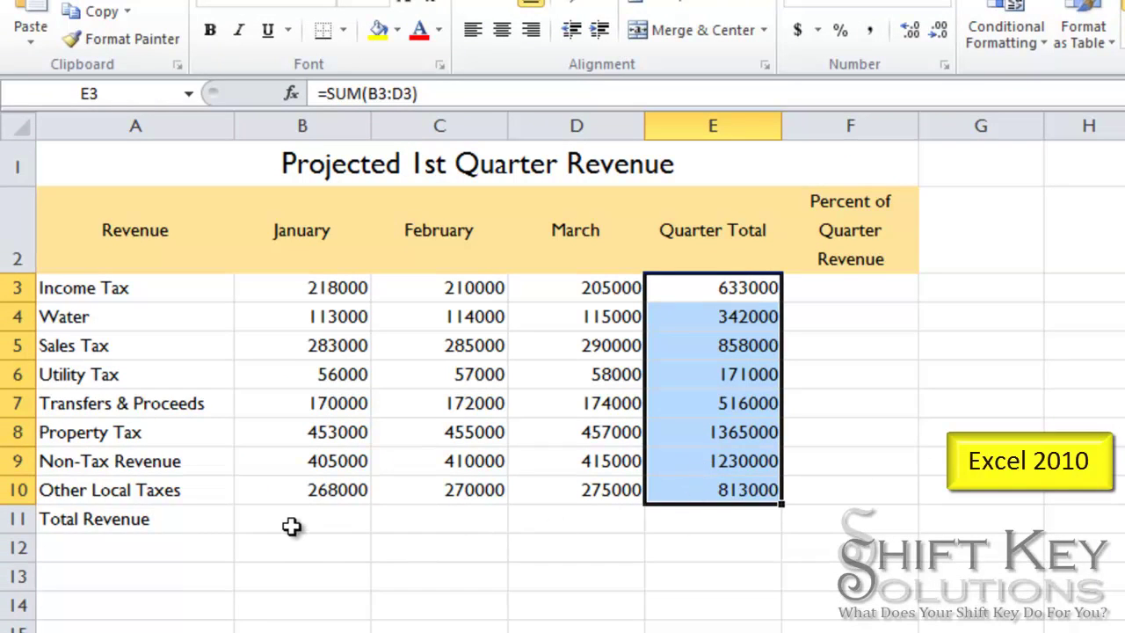
- Fill the Total Revenue cells B11:E11 with AutoSum totals of rows 3 to 10
{"action": "left_click_drag", "start_coordinate": [292, 526], "coordinate": [694, 527]}
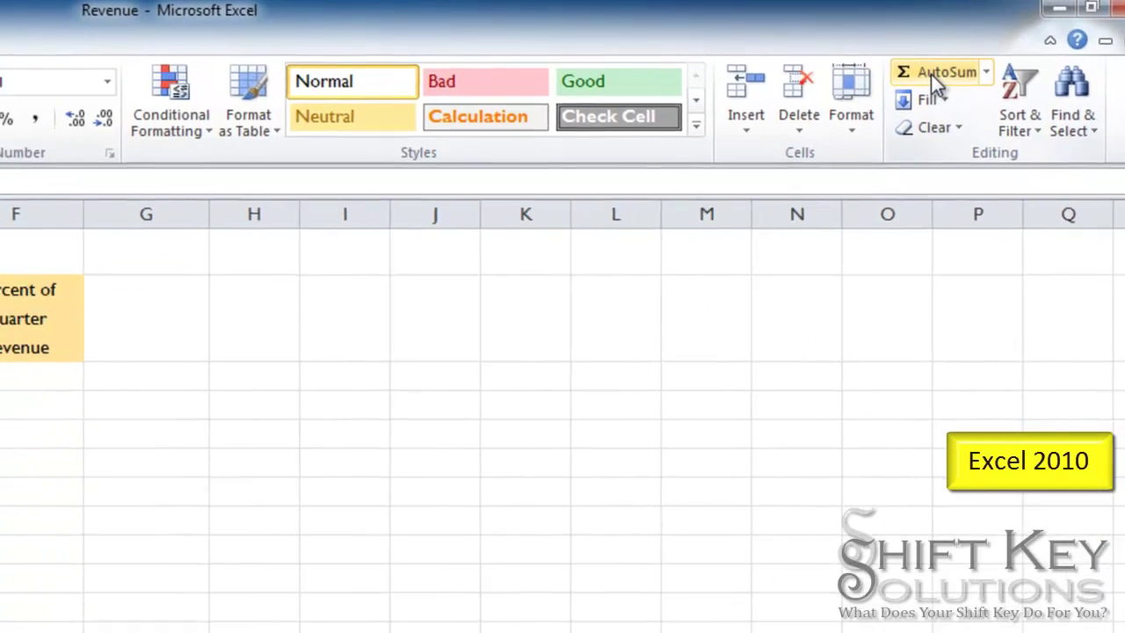
{"action": "left_click", "coordinate": [888, 76]}
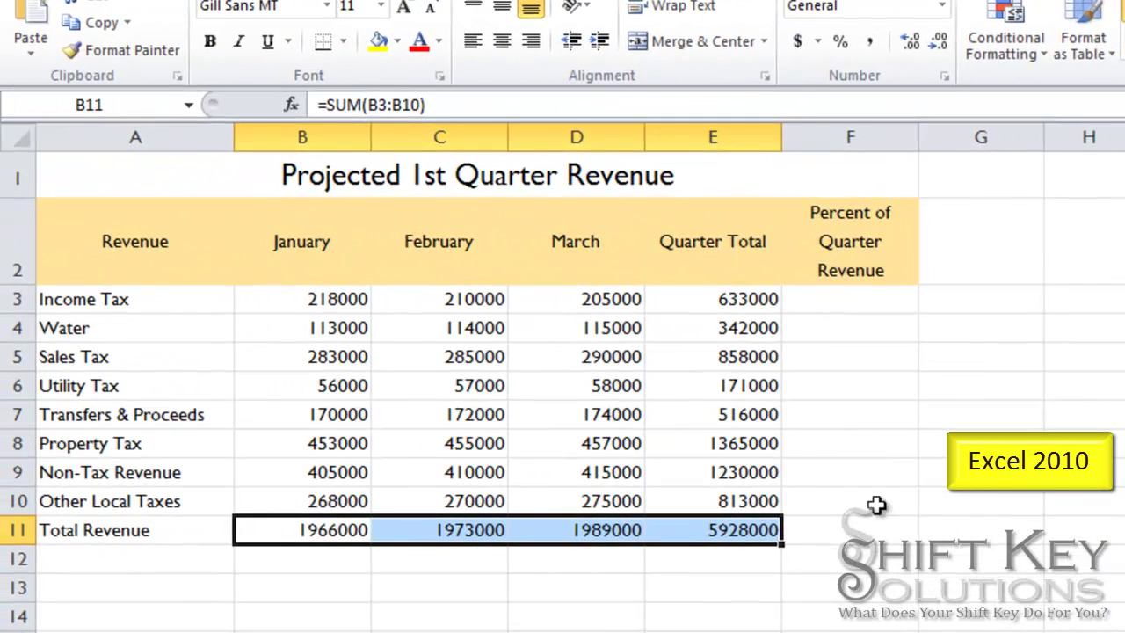
{"action": "left_click", "coordinate": [810, 527]}
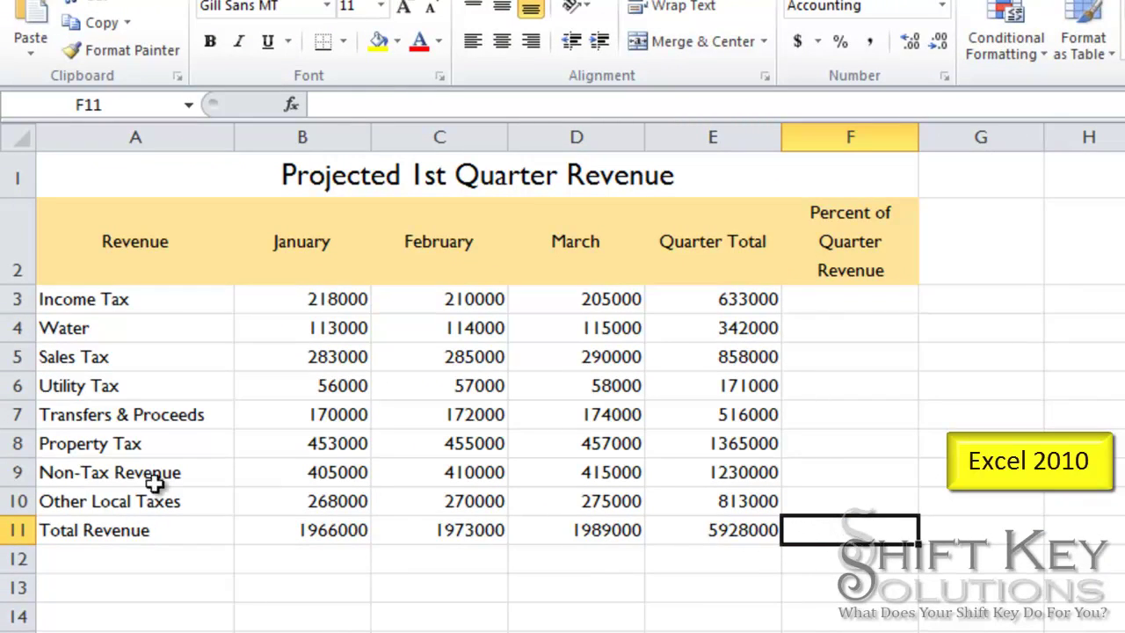
- Italicize the revenue labels in A3:A11, from Income Tax through Total Revenue
{"action": "left_click", "coordinate": [153, 301]}
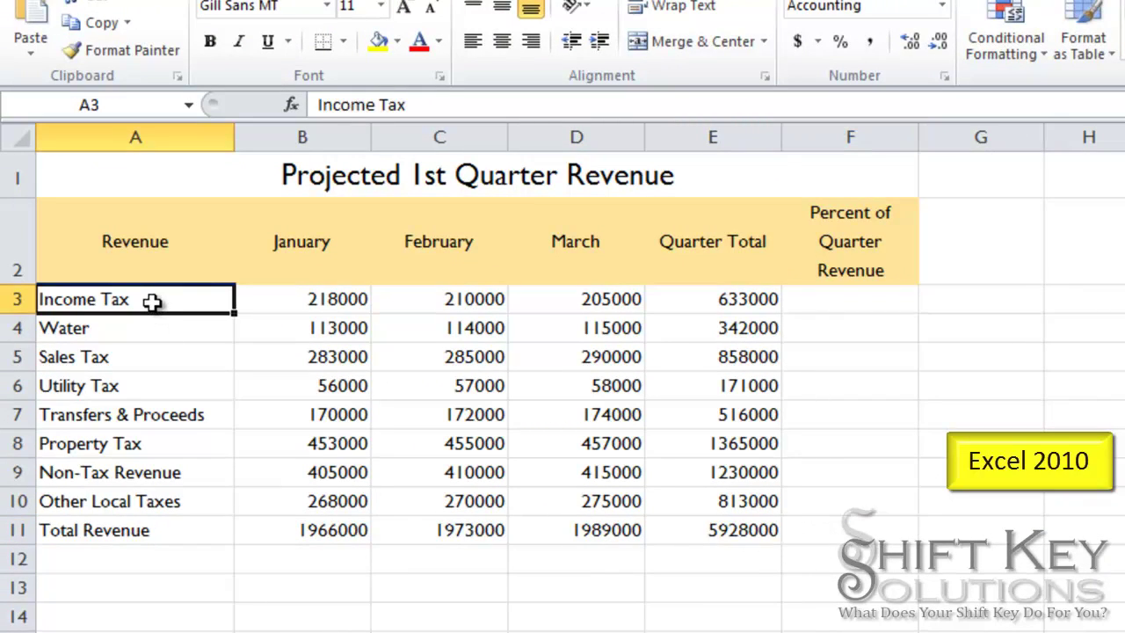
{"action": "left_click_drag", "start_coordinate": [152, 302], "coordinate": [162, 519]}
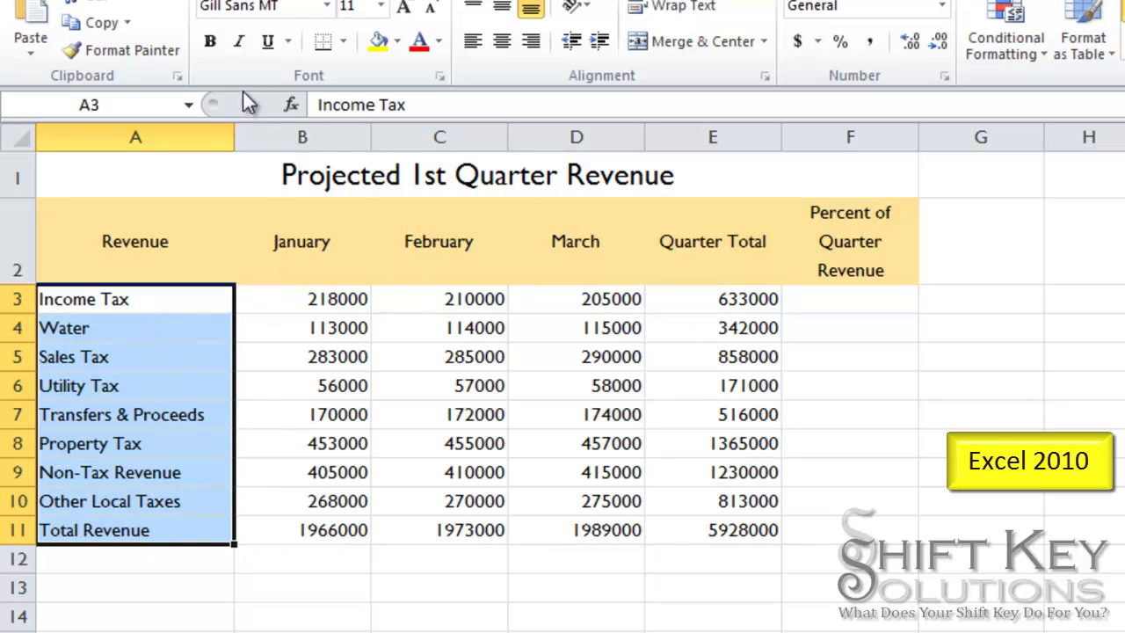
{"action": "left_click", "coordinate": [238, 44]}
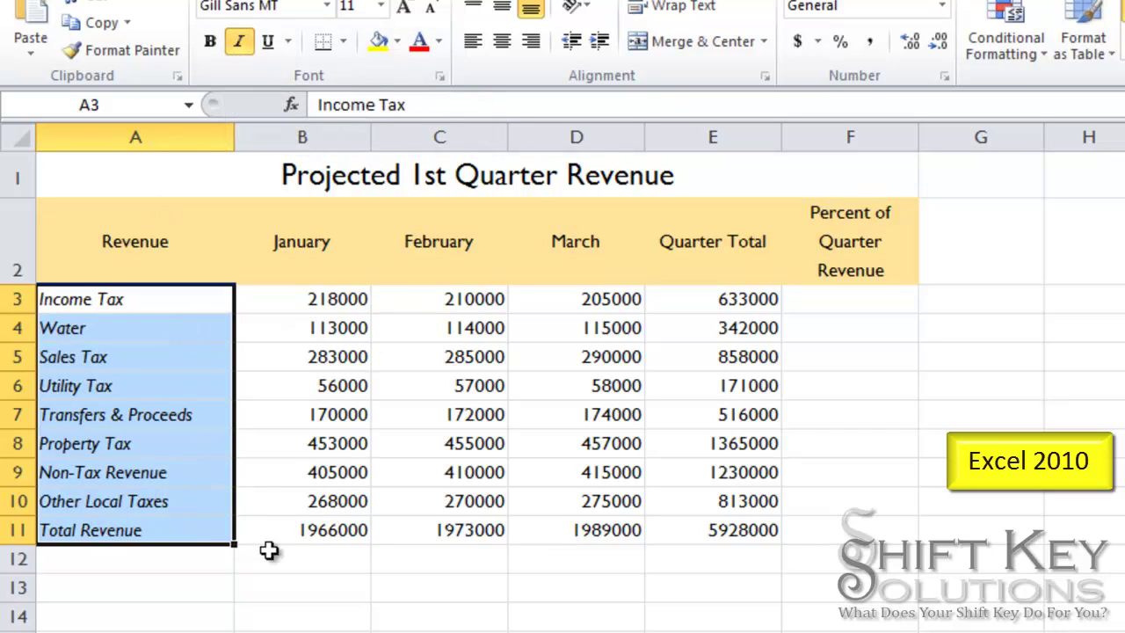
- Enter the formula =E3/$E$11 in F3 to calculate Income Tax's share of the total quarter revenue
{"action": "left_click", "coordinate": [839, 305]}
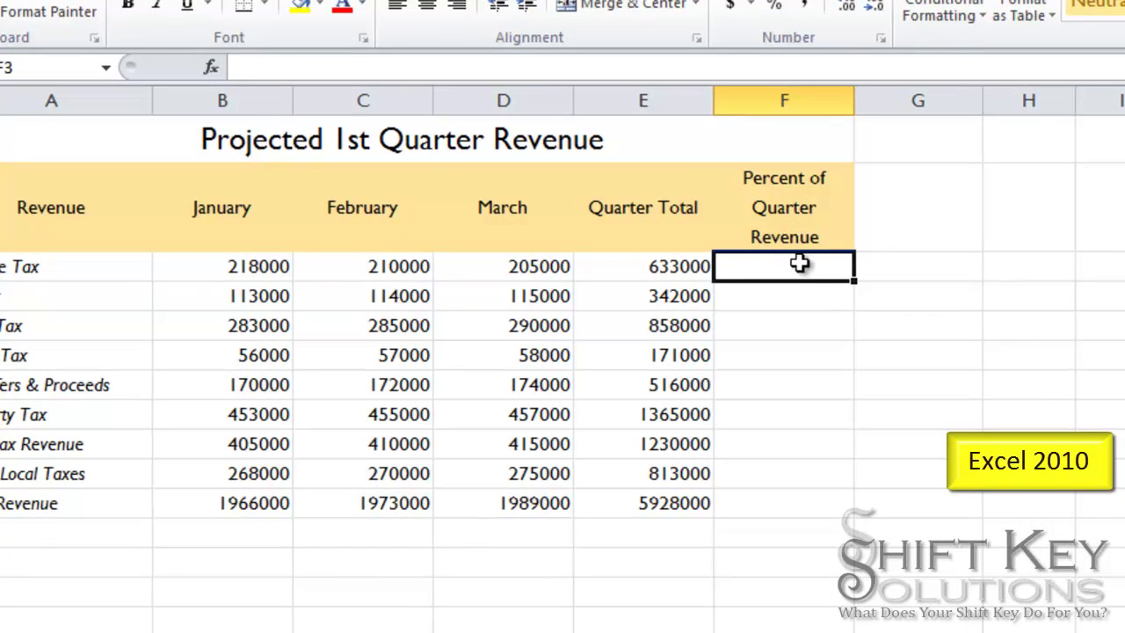
{"action": "left_click", "coordinate": [657, 271]}
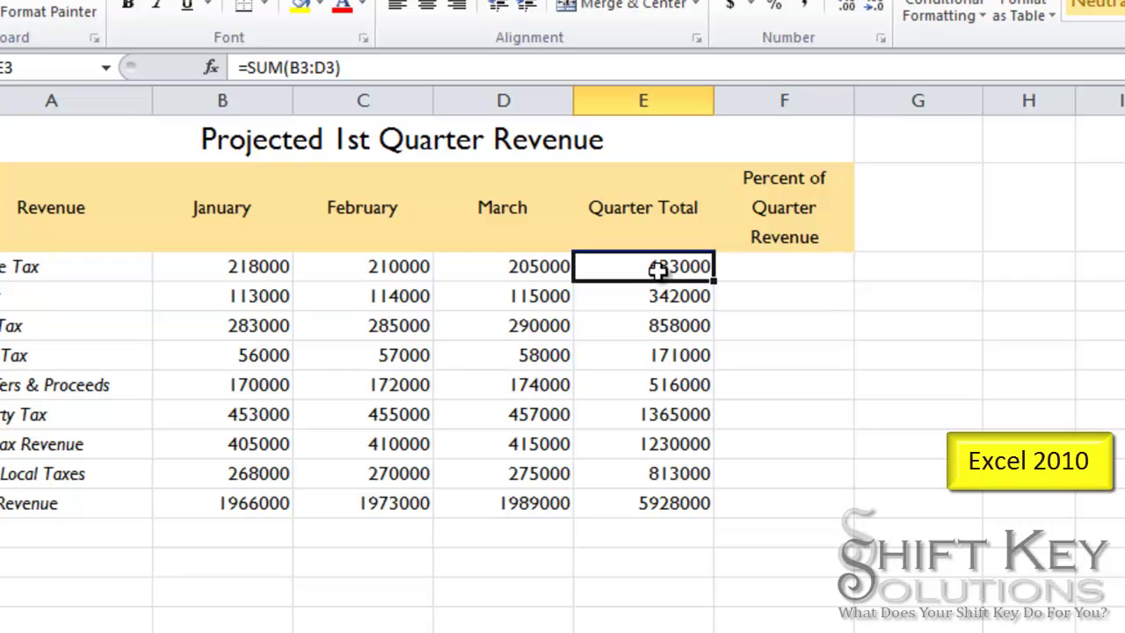
{"action": "left_click", "coordinate": [666, 508]}
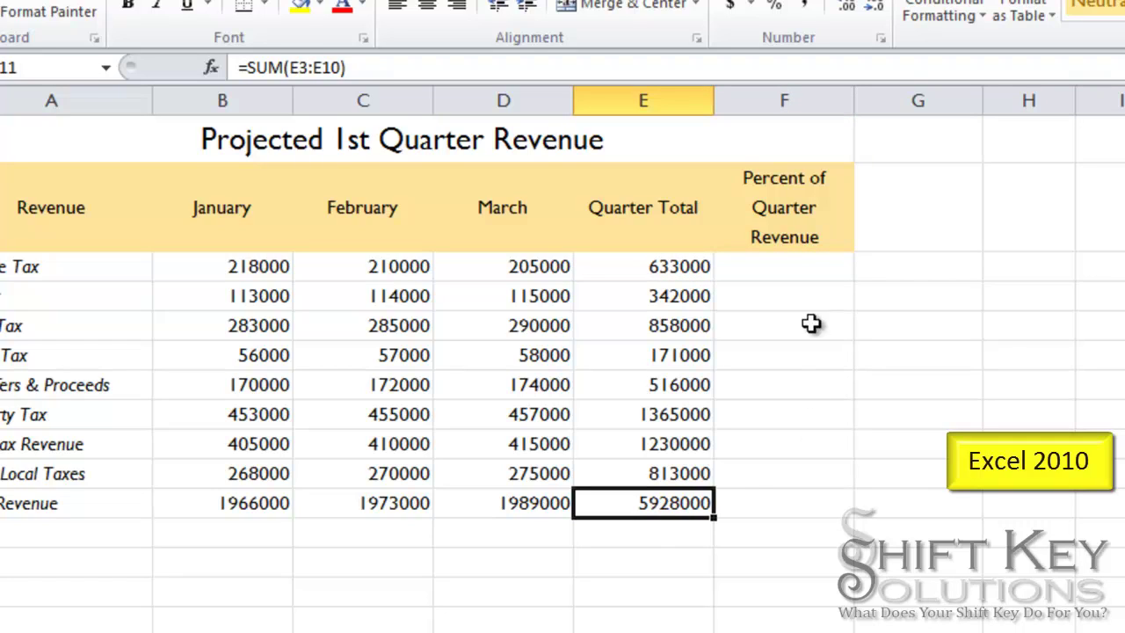
{"action": "left_click", "coordinate": [798, 274]}
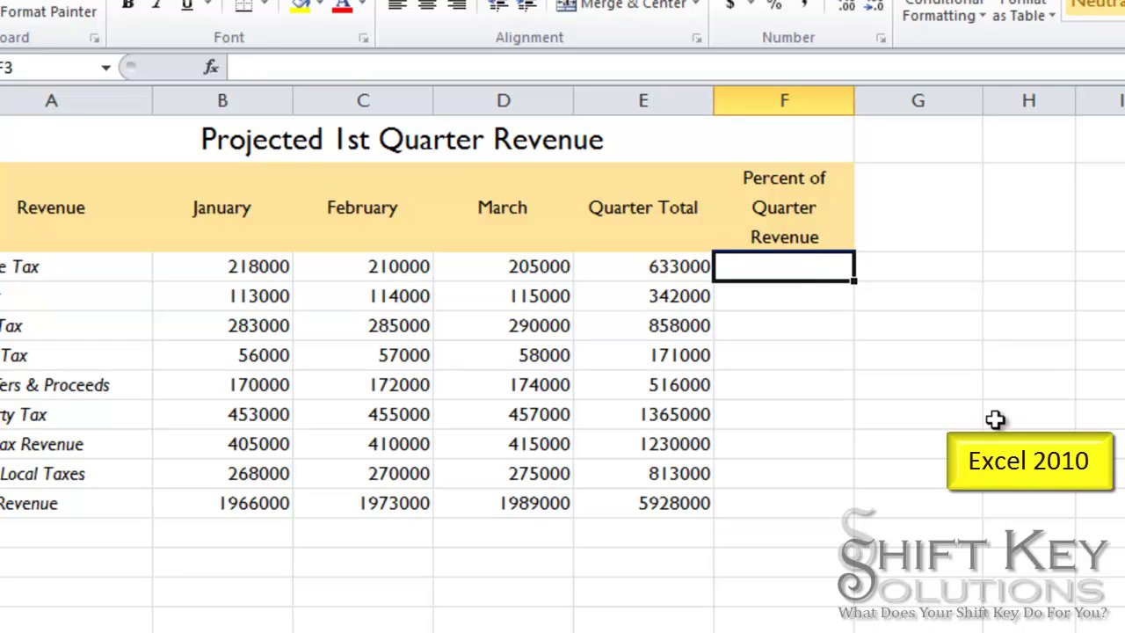
{"action": "type", "text": "="}
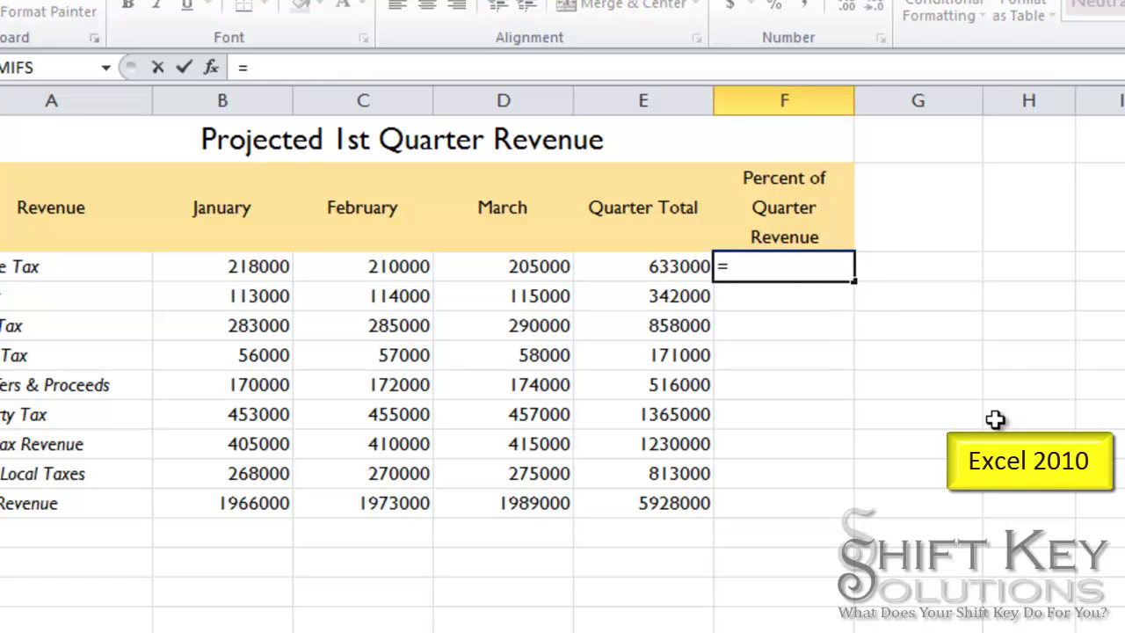
{"action": "left_click", "coordinate": [647, 268]}
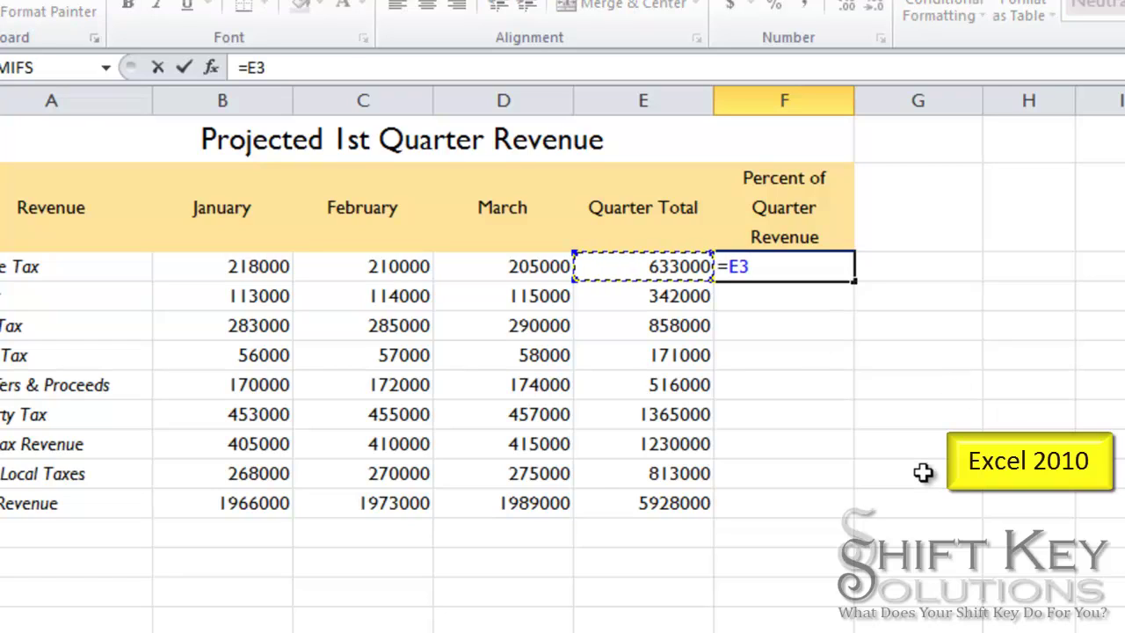
{"action": "type", "text": "/"}
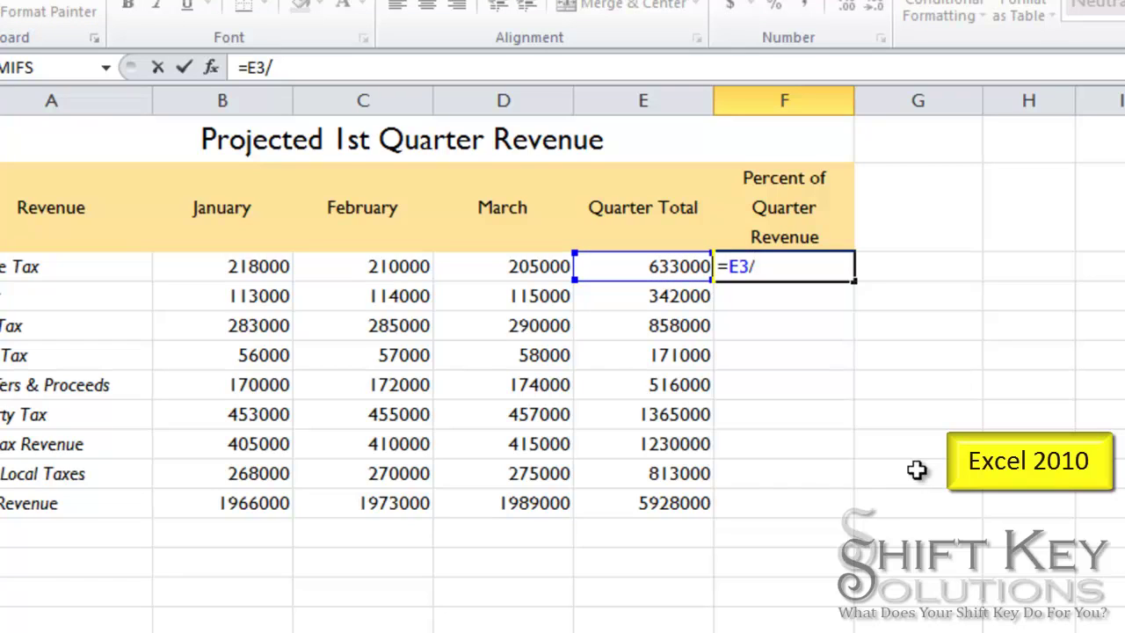
{"action": "left_click", "coordinate": [687, 503]}
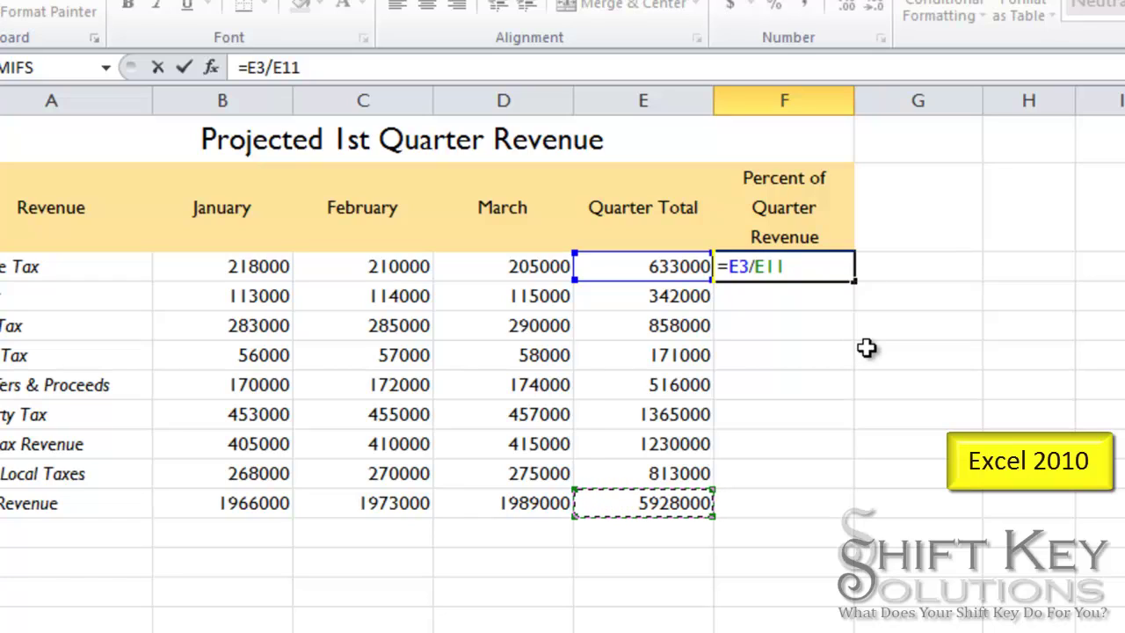
{"action": "key", "text": "F4"}
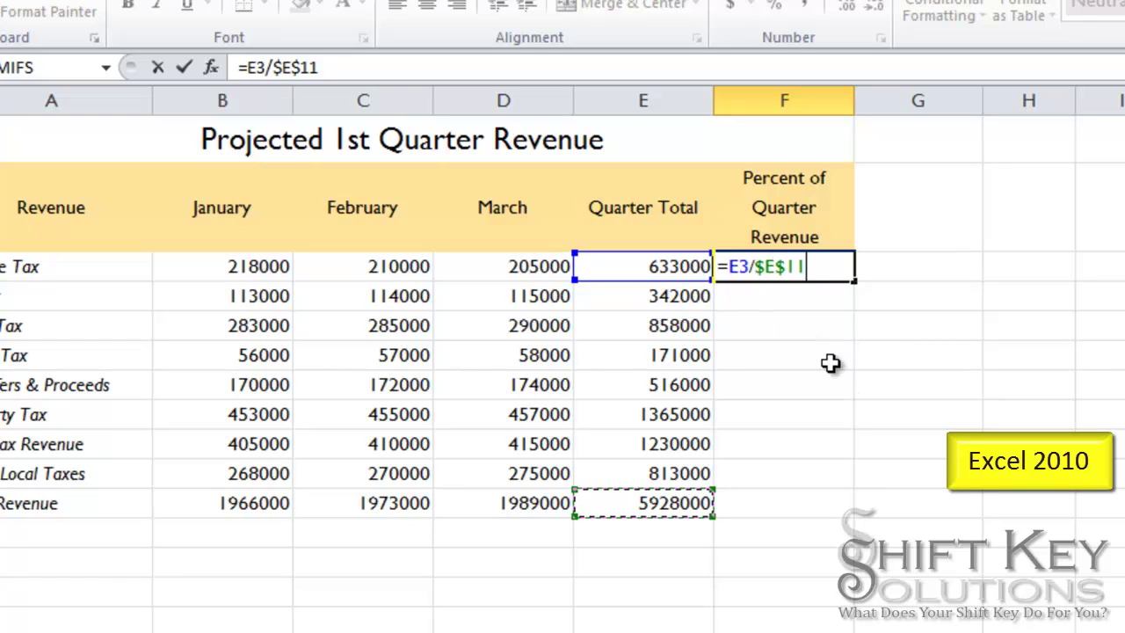
{"action": "left_click", "coordinate": [184, 70]}
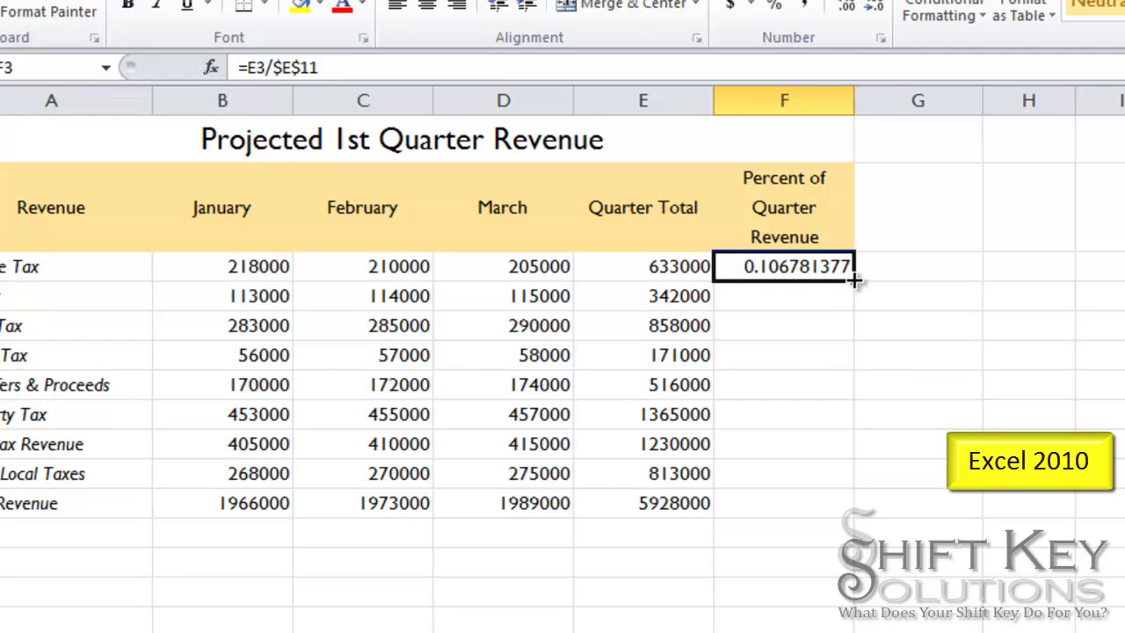
- Fill the percentage formula from F3 down through F10 and check the cell references in the copied formulas
{"action": "left_click_drag", "start_coordinate": [854, 279], "coordinate": [846, 475]}
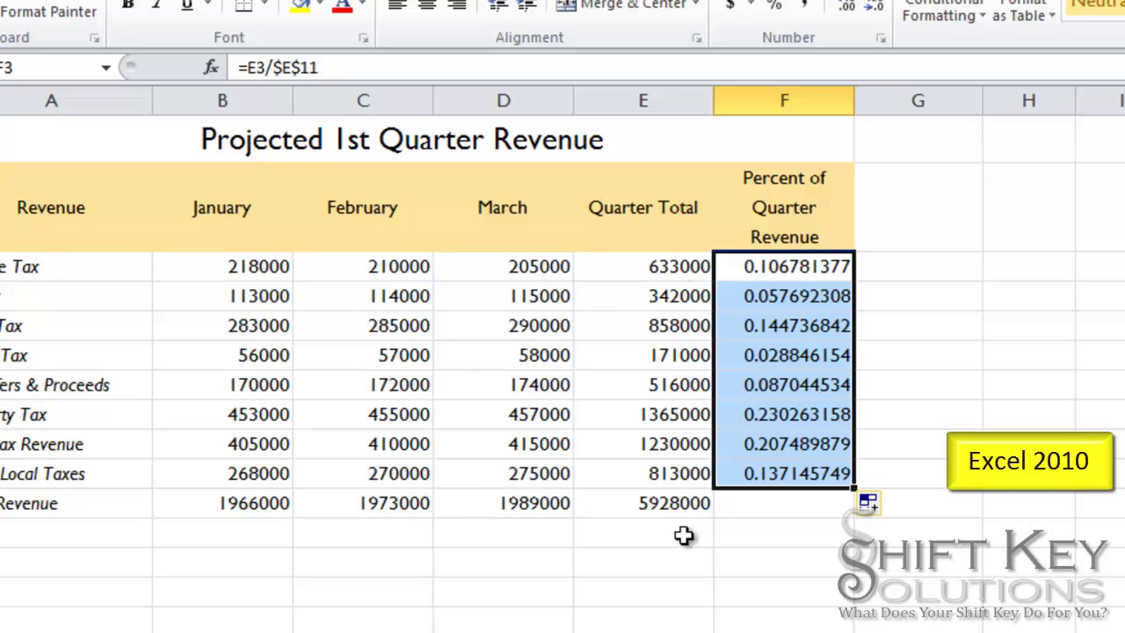
{"action": "left_click", "coordinate": [806, 325]}
{"action": "left_click", "coordinate": [805, 356]}
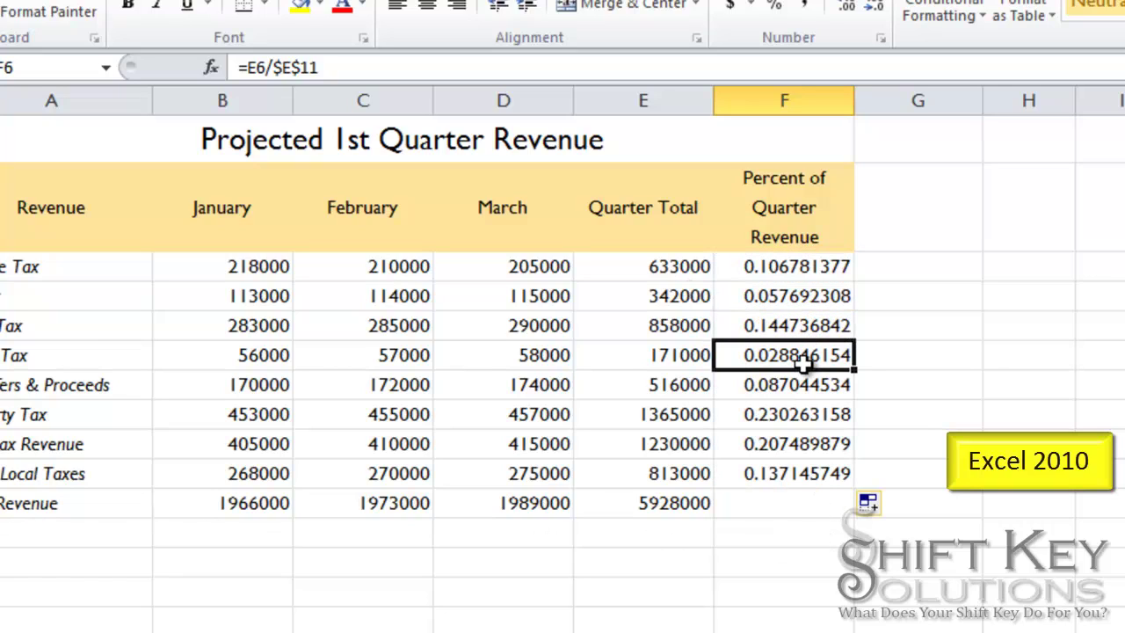
{"action": "left_click", "coordinate": [801, 388]}
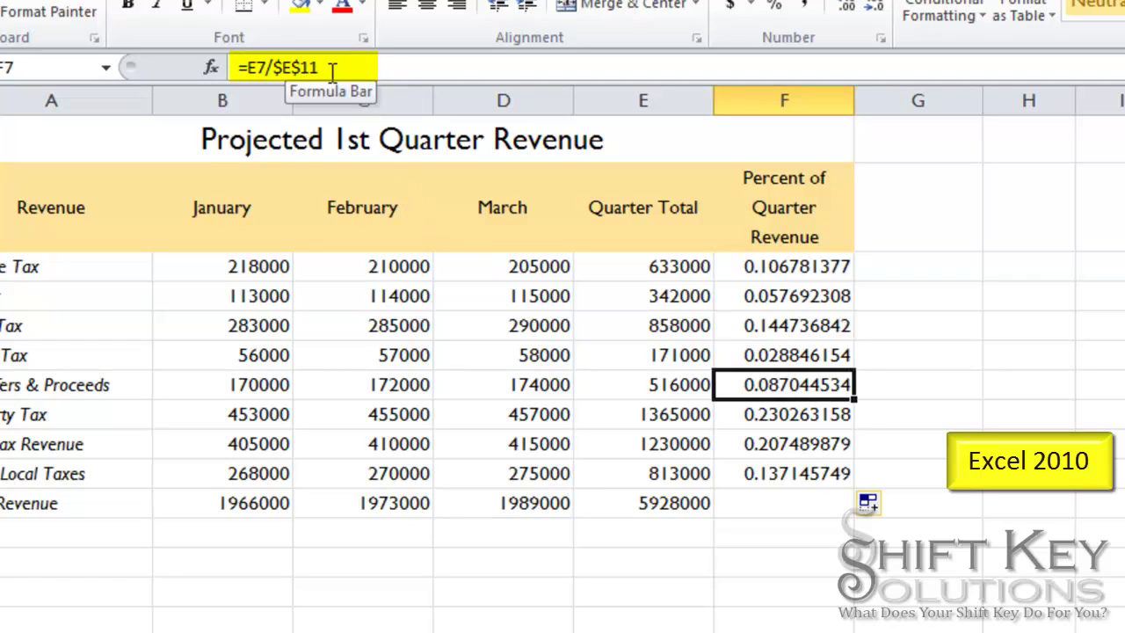
{"action": "left_click", "coordinate": [791, 421]}
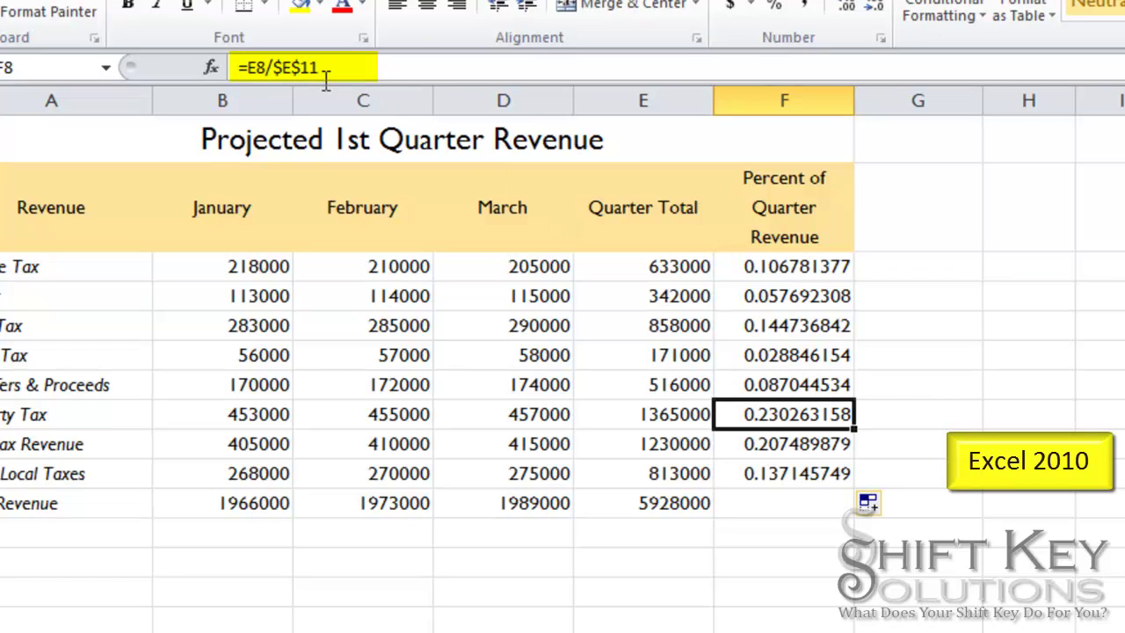
{"action": "left_click", "coordinate": [780, 445]}
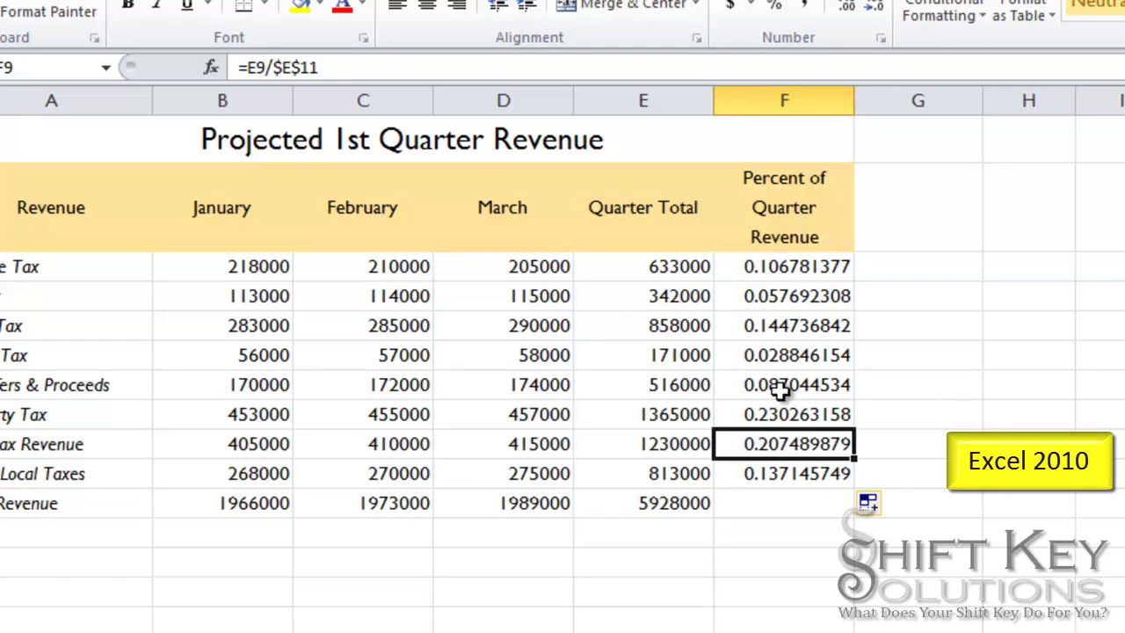
- Format the revenue shares in F3:F10 as percentages with one decimal place
{"action": "left_click", "coordinate": [791, 268]}
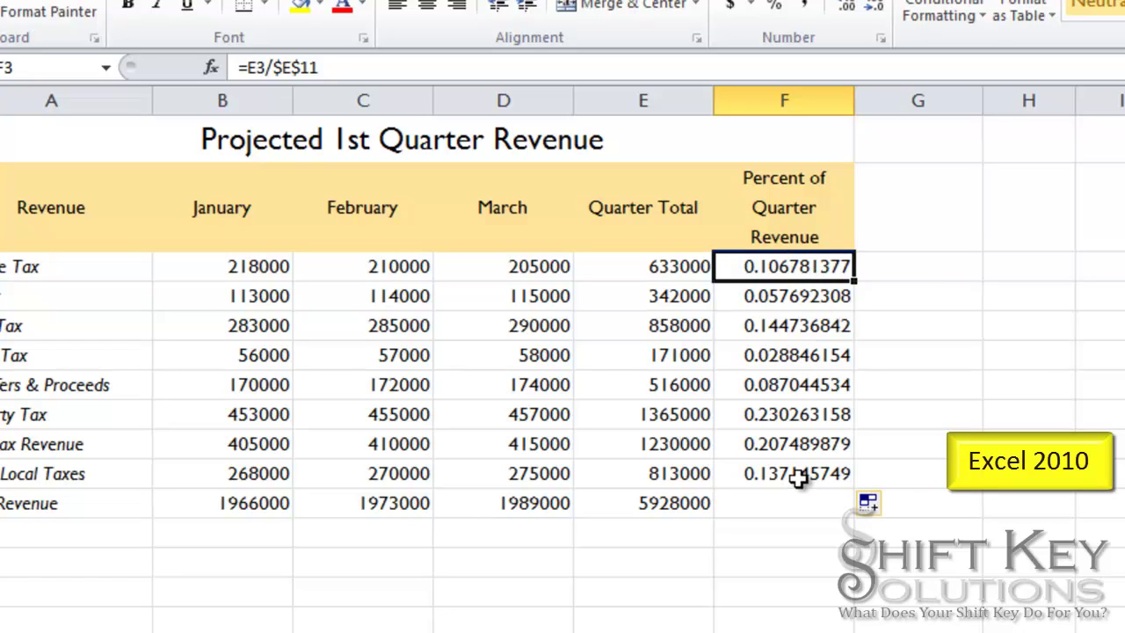
{"action": "left_click_drag", "start_coordinate": [798, 476], "coordinate": [798, 255]}
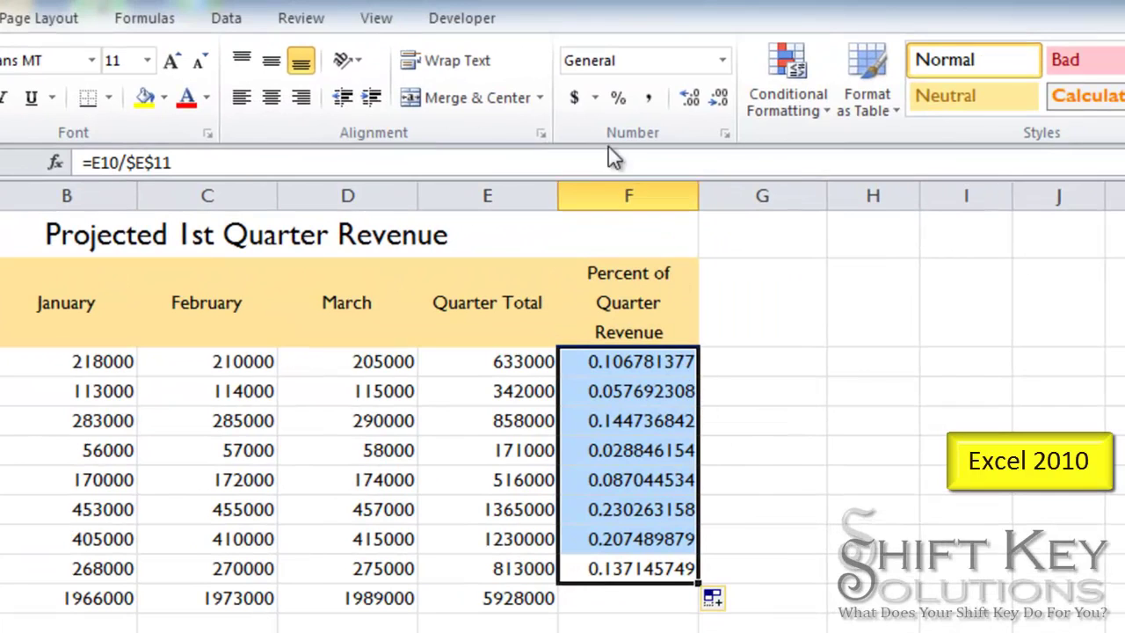
{"action": "left_click", "coordinate": [619, 99]}
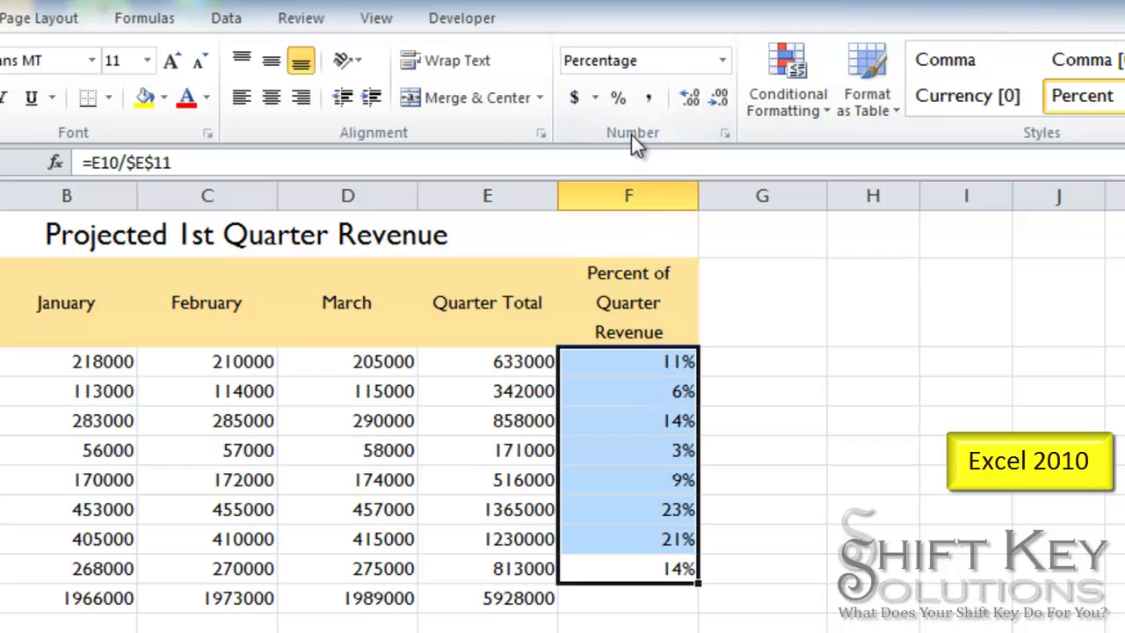
{"action": "left_click", "coordinate": [695, 99]}
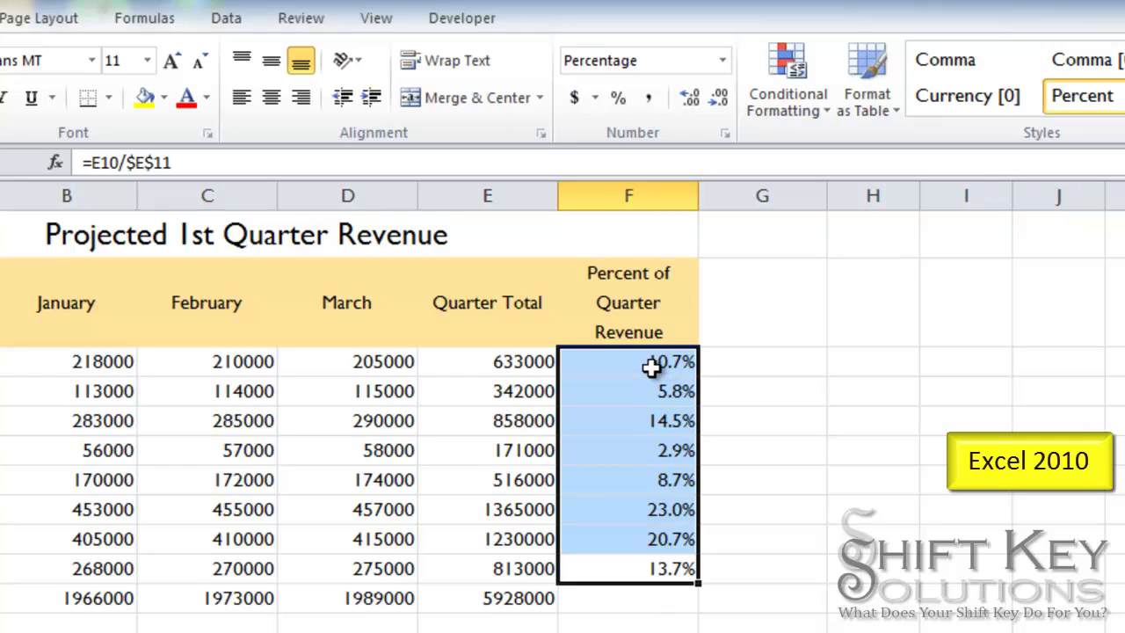
{"action": "left_click", "coordinate": [719, 98]}
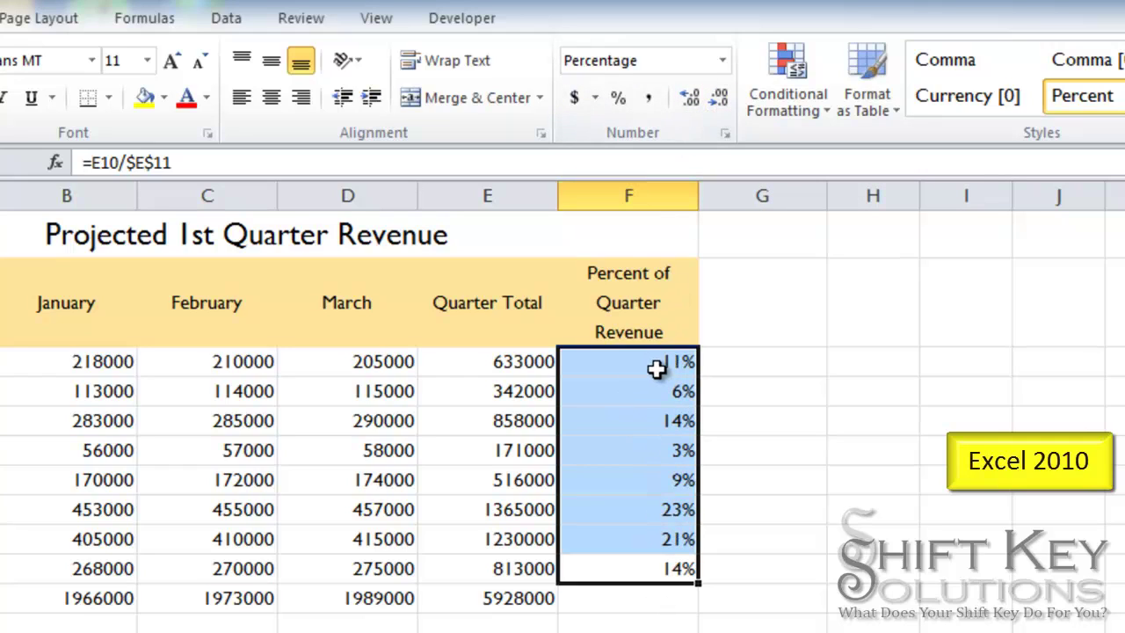
{"action": "left_click", "coordinate": [688, 100]}
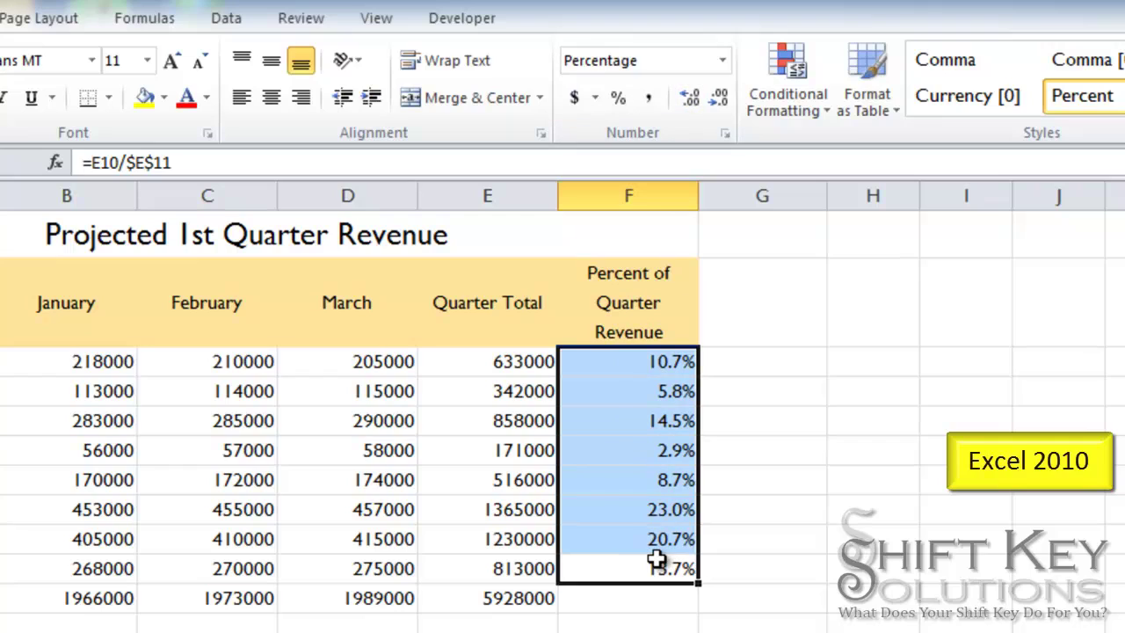
{"action": "left_click", "coordinate": [626, 364]}
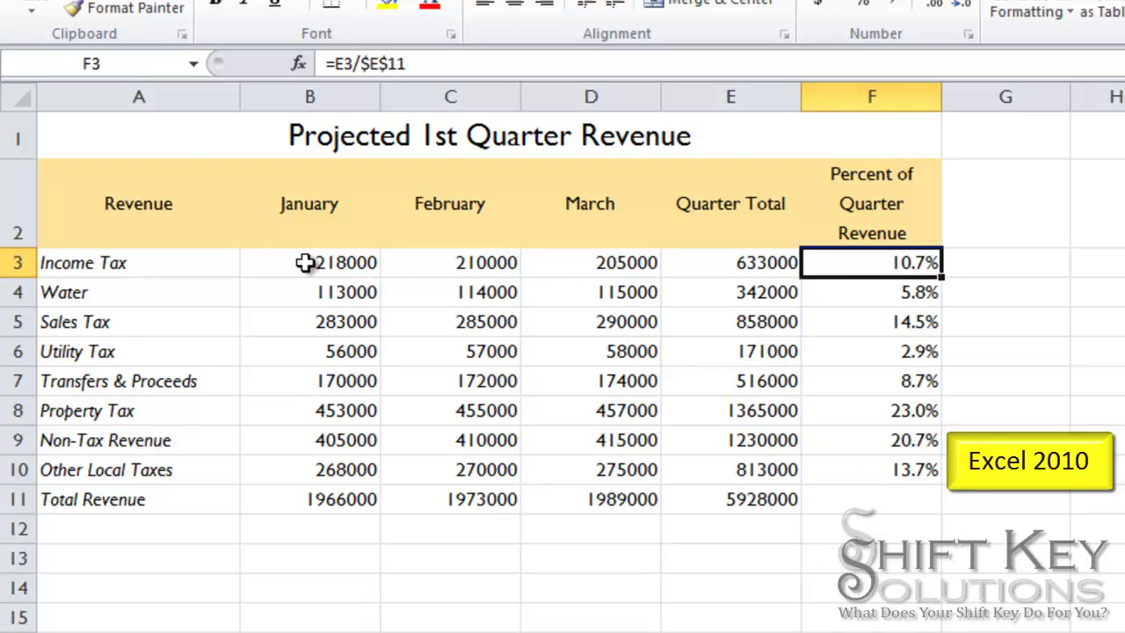
- Apply the dollar Accounting format without decimals to the Income Tax and Total Revenue amounts in B3:E3 and B11:E11
{"action": "left_click_drag", "start_coordinate": [305, 262], "coordinate": [789, 261]}
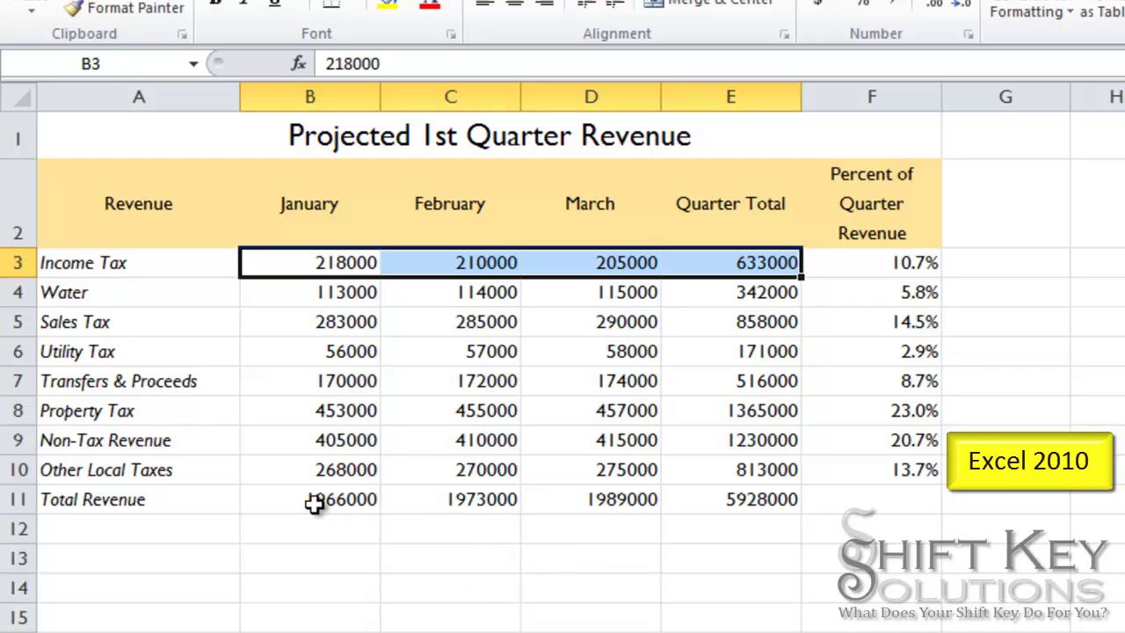
{"action": "left_click_drag", "start_coordinate": [314, 502], "coordinate": [729, 502]}
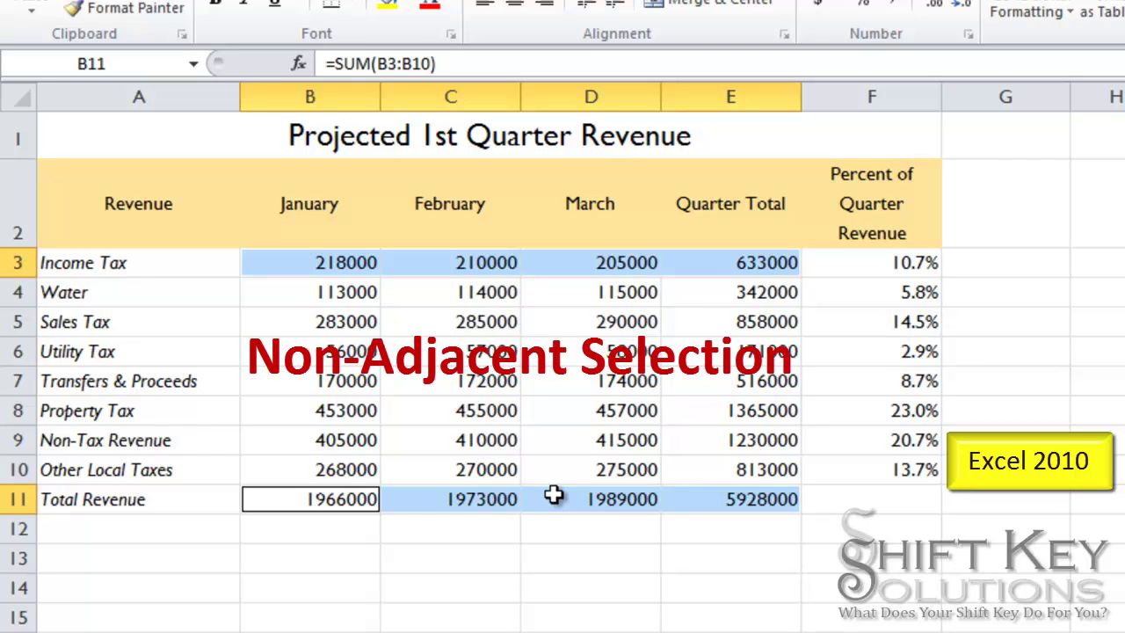
{"action": "left_click_drag", "start_coordinate": [314, 267], "coordinate": [729, 271]}
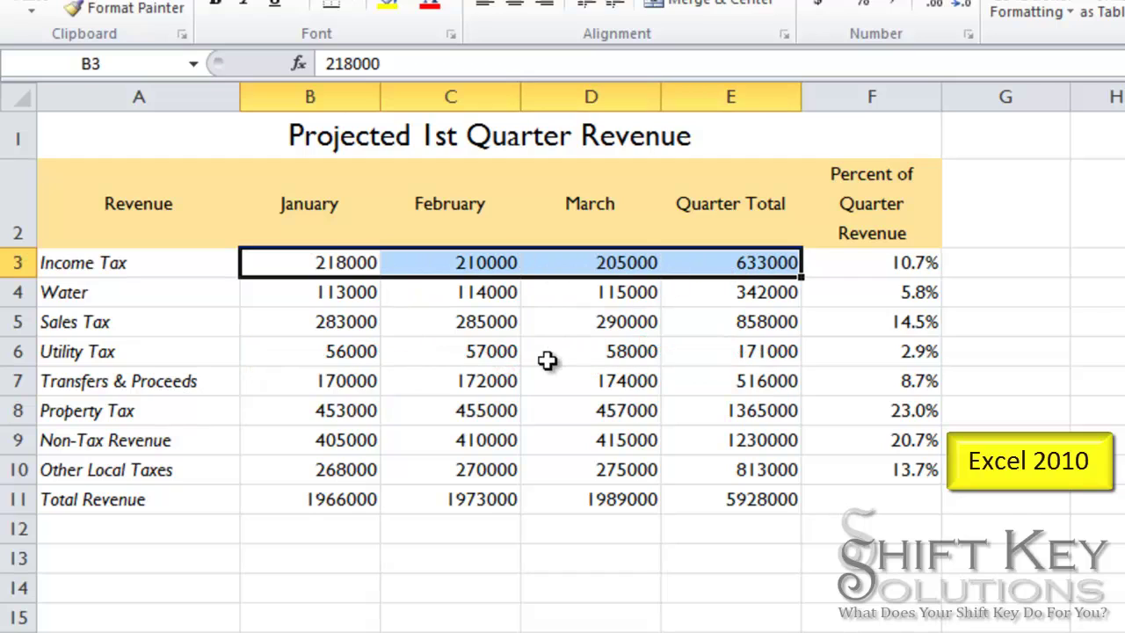
{"action": "left_click_drag", "start_coordinate": [294, 501], "coordinate": [773, 502]}
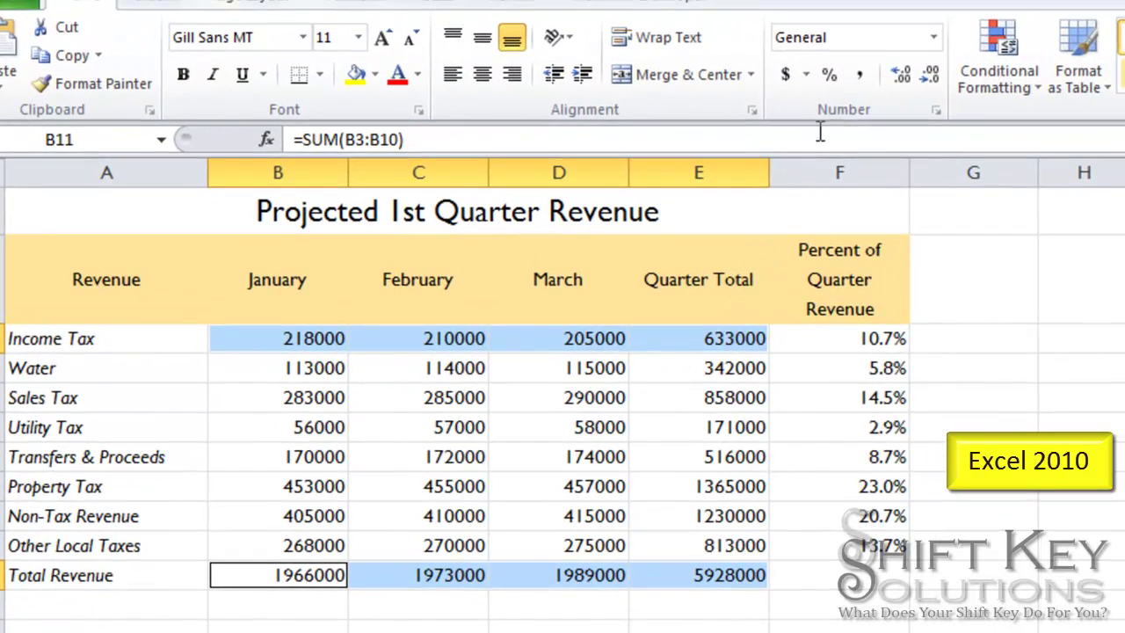
{"action": "left_click", "coordinate": [785, 75]}
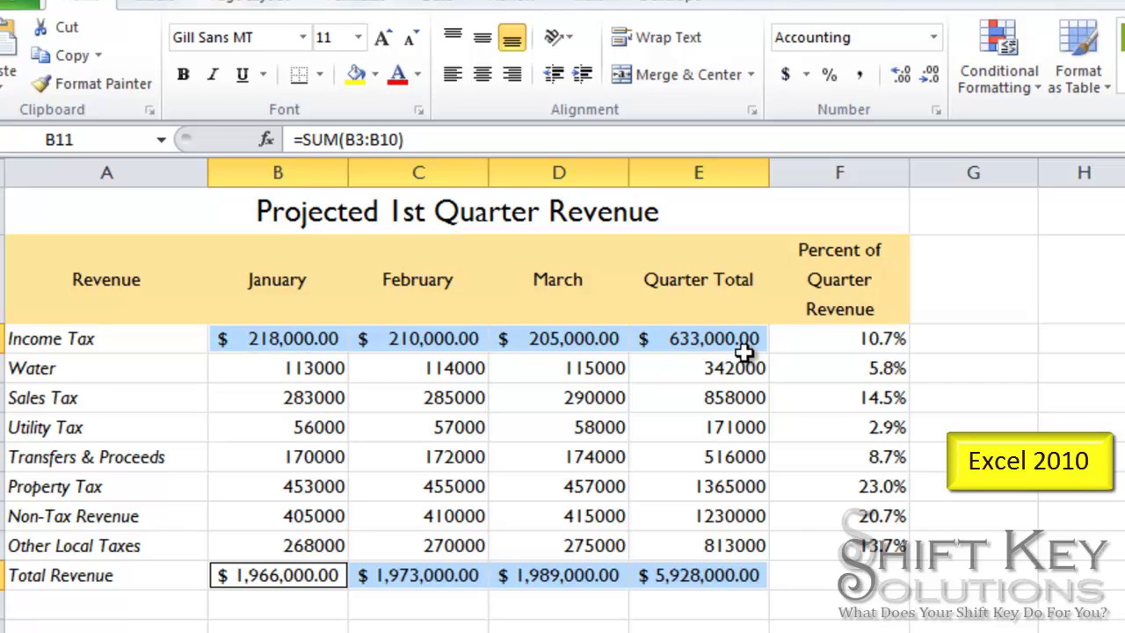
{"action": "left_click", "coordinate": [934, 77]}
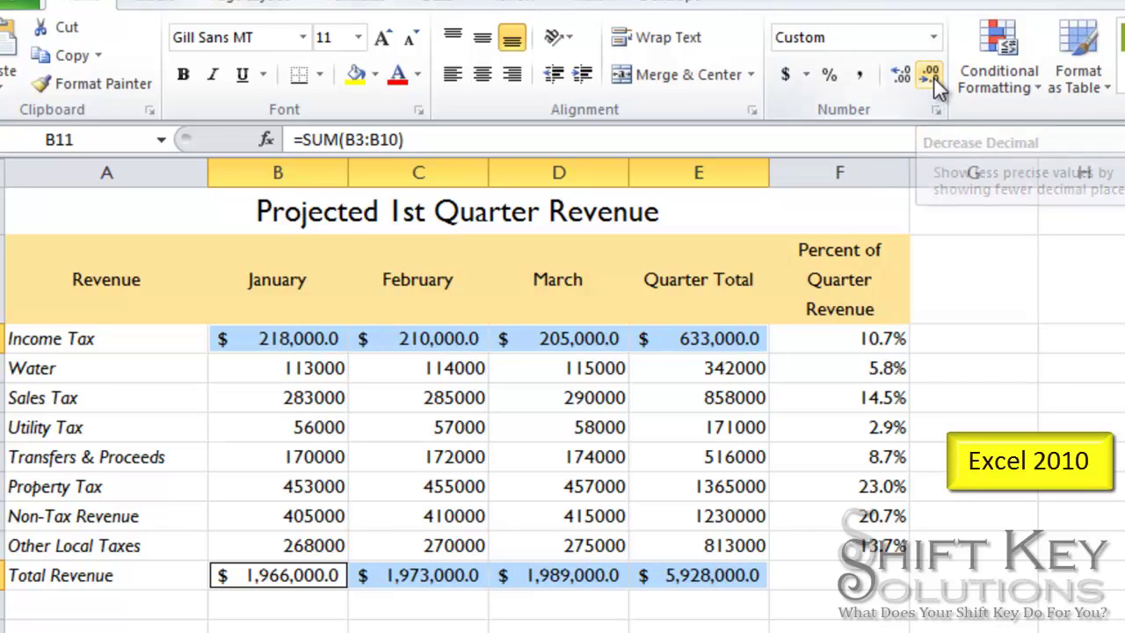
{"action": "left_click", "coordinate": [934, 76]}
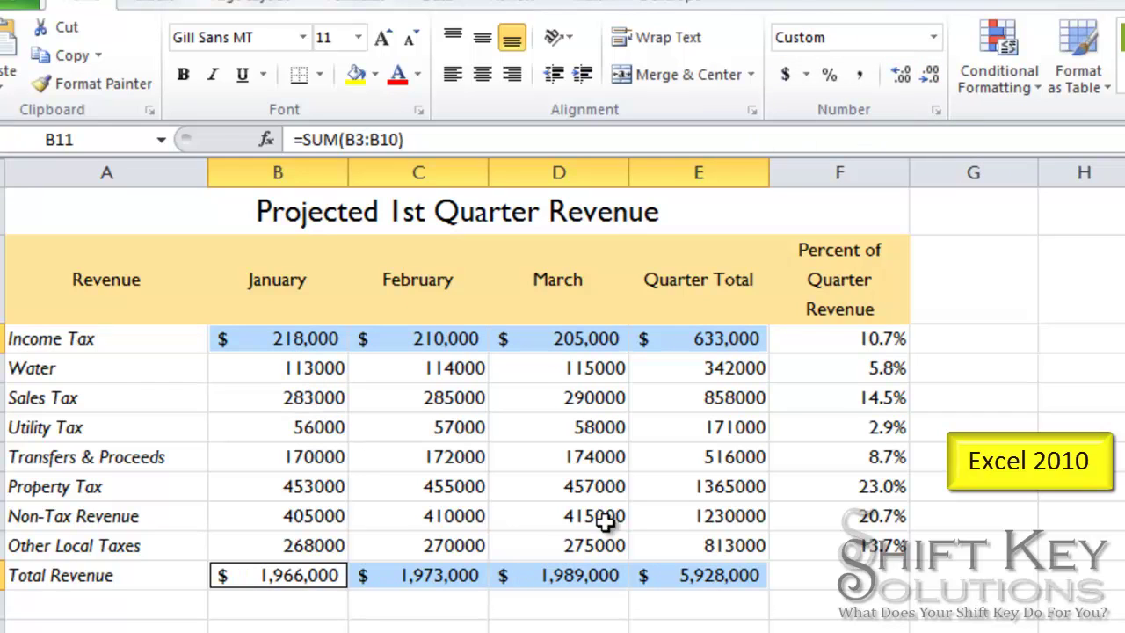
- Apply the comma number format without decimals to the amounts in B4:E10, from Water through Other Local Taxes
{"action": "left_click_drag", "start_coordinate": [287, 368], "coordinate": [708, 544]}
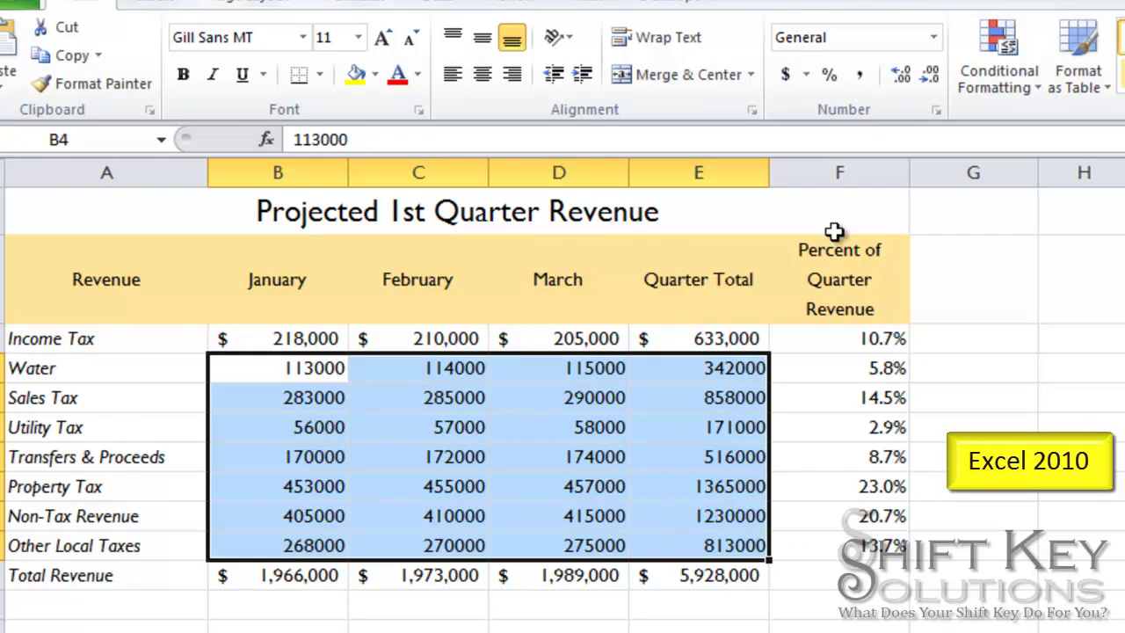
{"action": "left_click", "coordinate": [861, 76]}
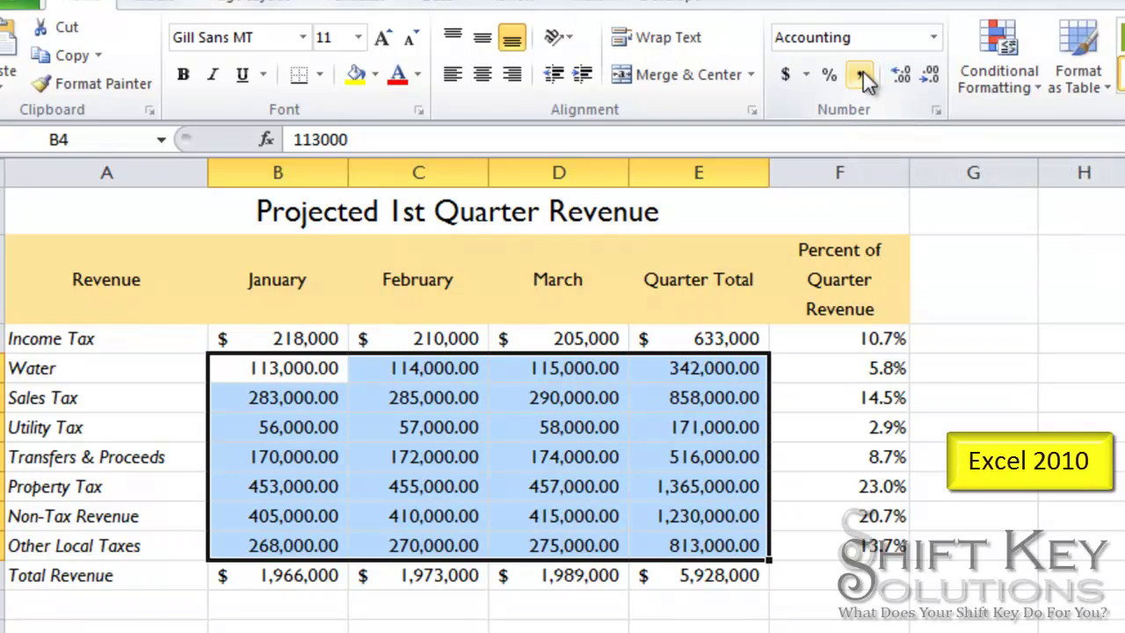
{"action": "left_click", "coordinate": [929, 77]}
{"action": "left_click", "coordinate": [929, 77]}
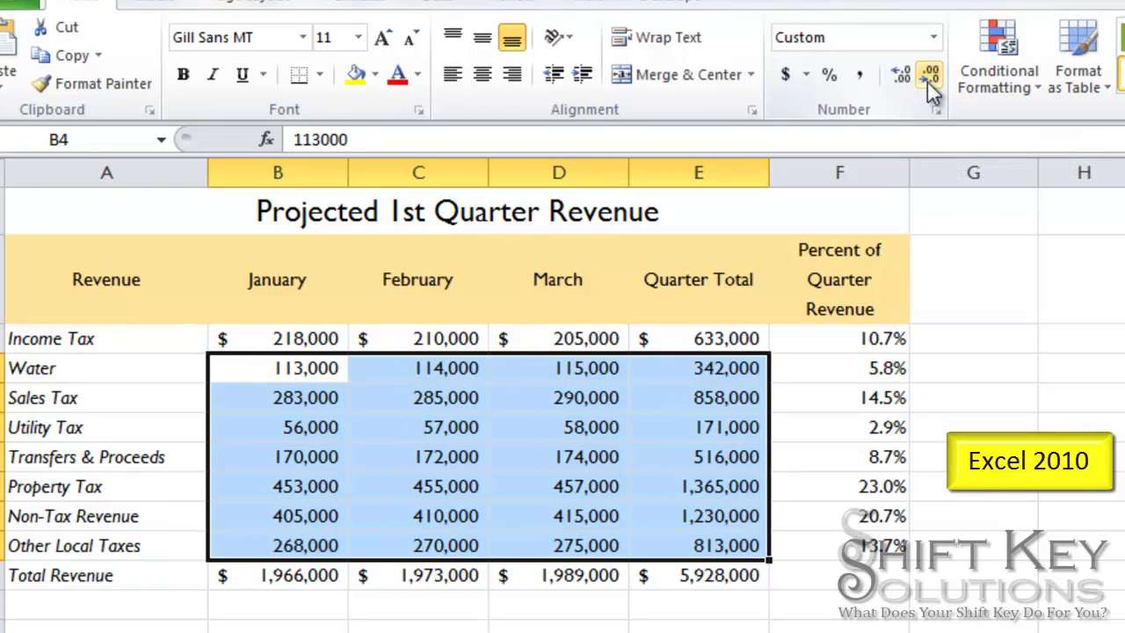
{"action": "left_click", "coordinate": [264, 336]}
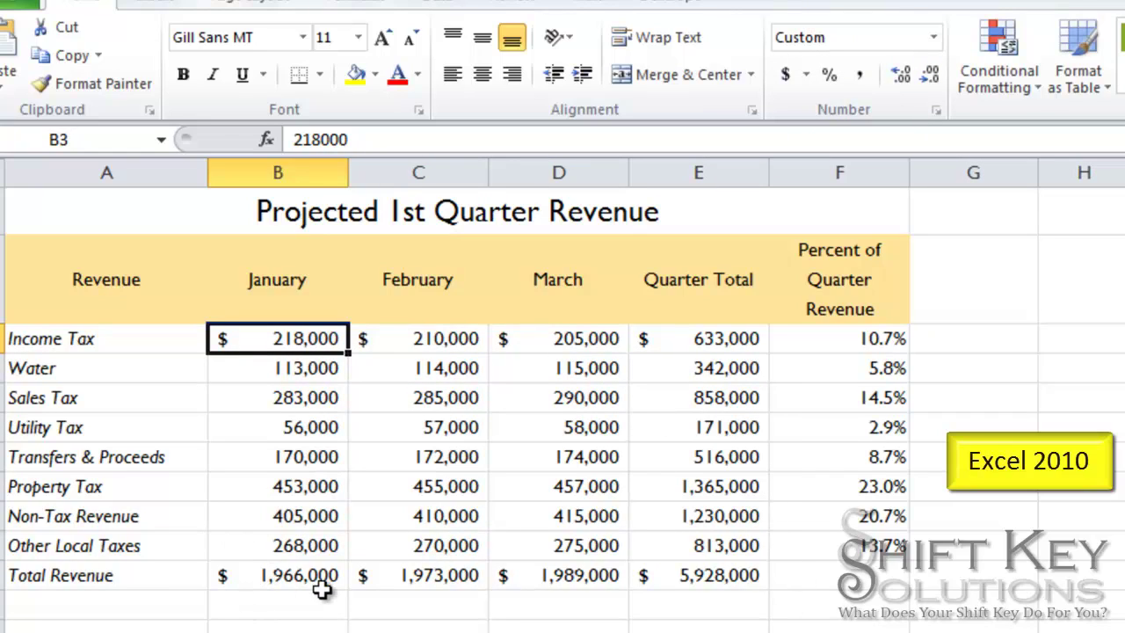
- Apply the Total cell style to the Total Revenue amounts in B11:E11
{"action": "left_click", "coordinate": [252, 570]}
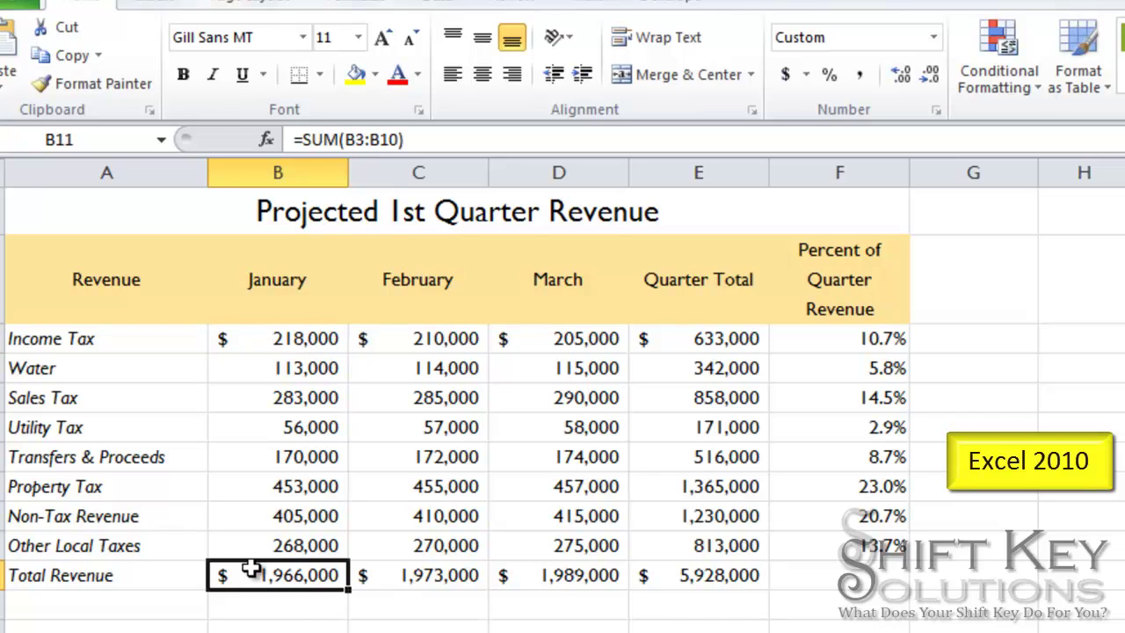
{"action": "left_click_drag", "start_coordinate": [276, 569], "coordinate": [716, 576]}
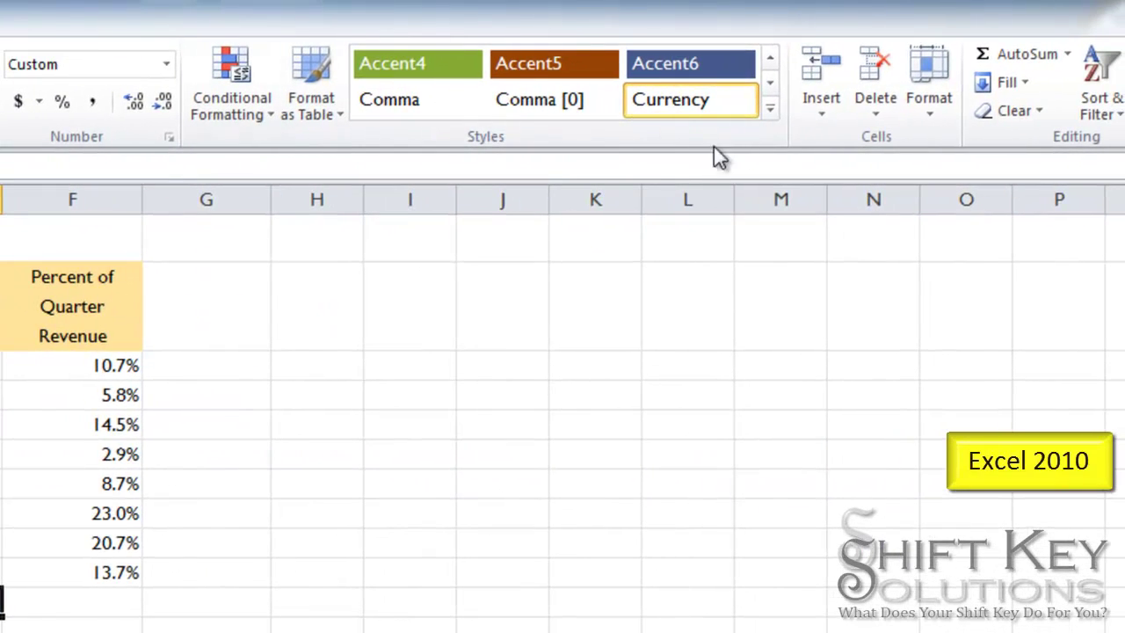
{"action": "left_click", "coordinate": [771, 111]}
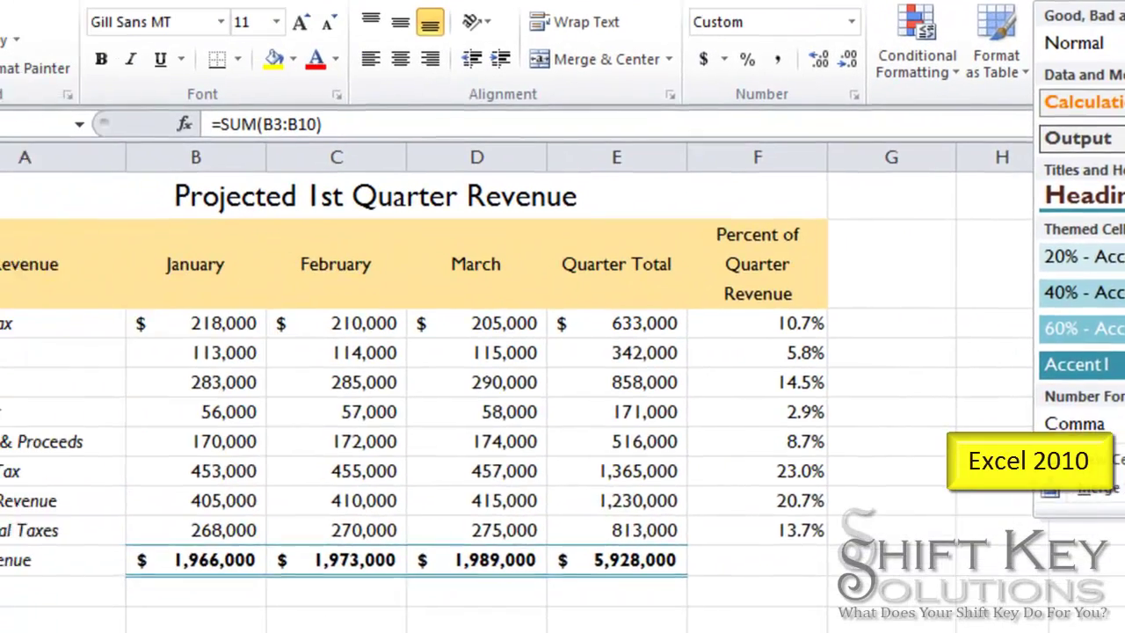
{"action": "left_click", "coordinate": [1121, 234]}
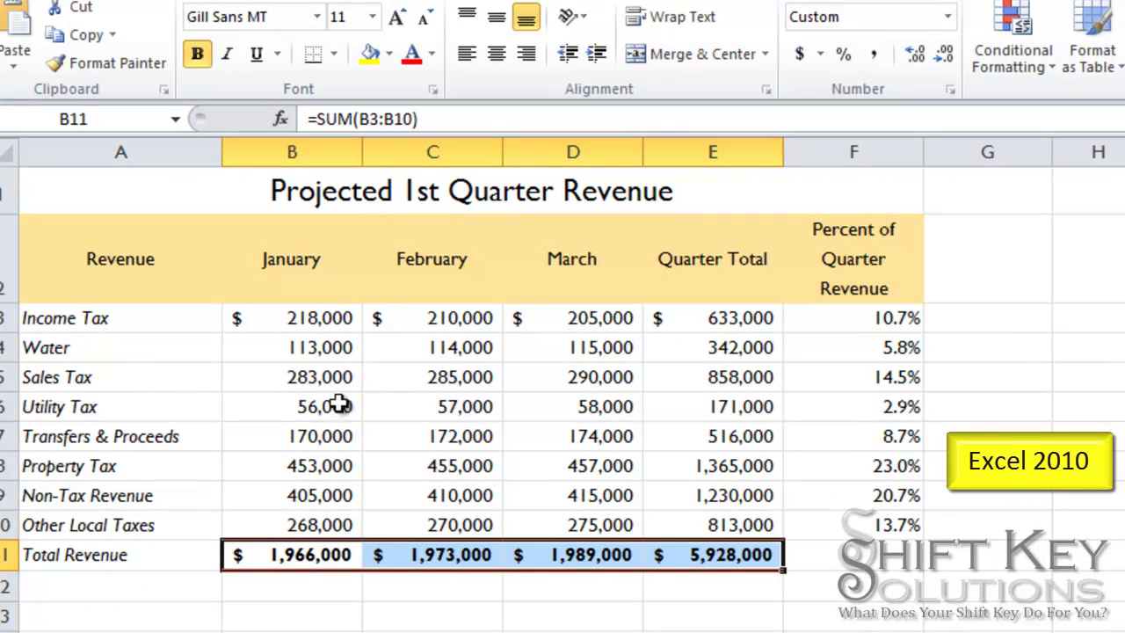
{"action": "left_click", "coordinate": [273, 466]}
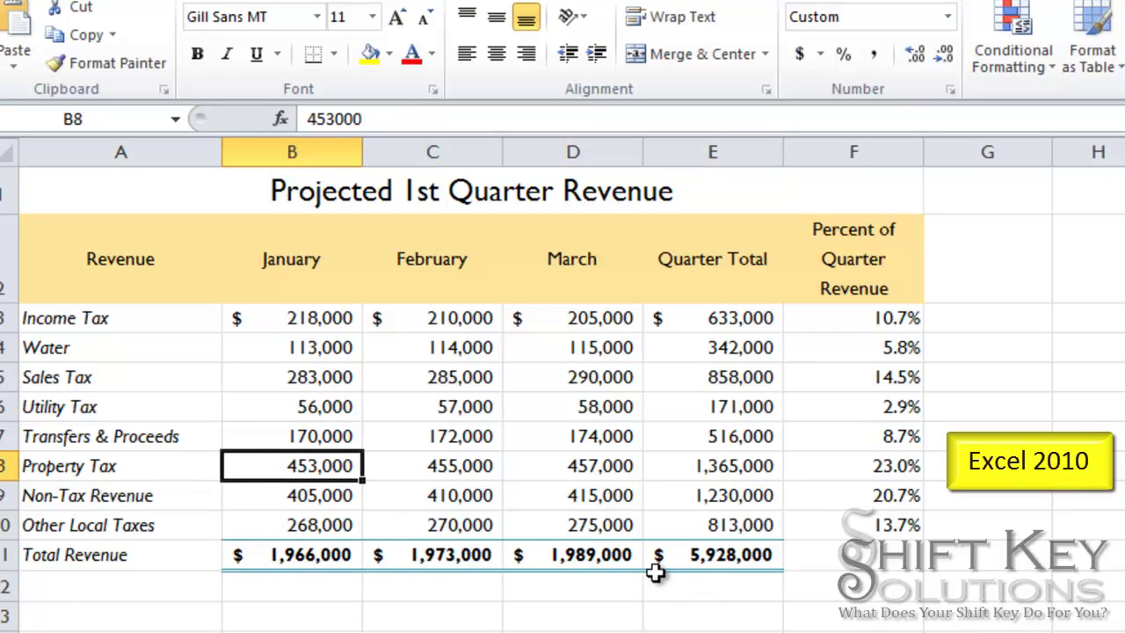
{"action": "left_click", "coordinate": [296, 317]}
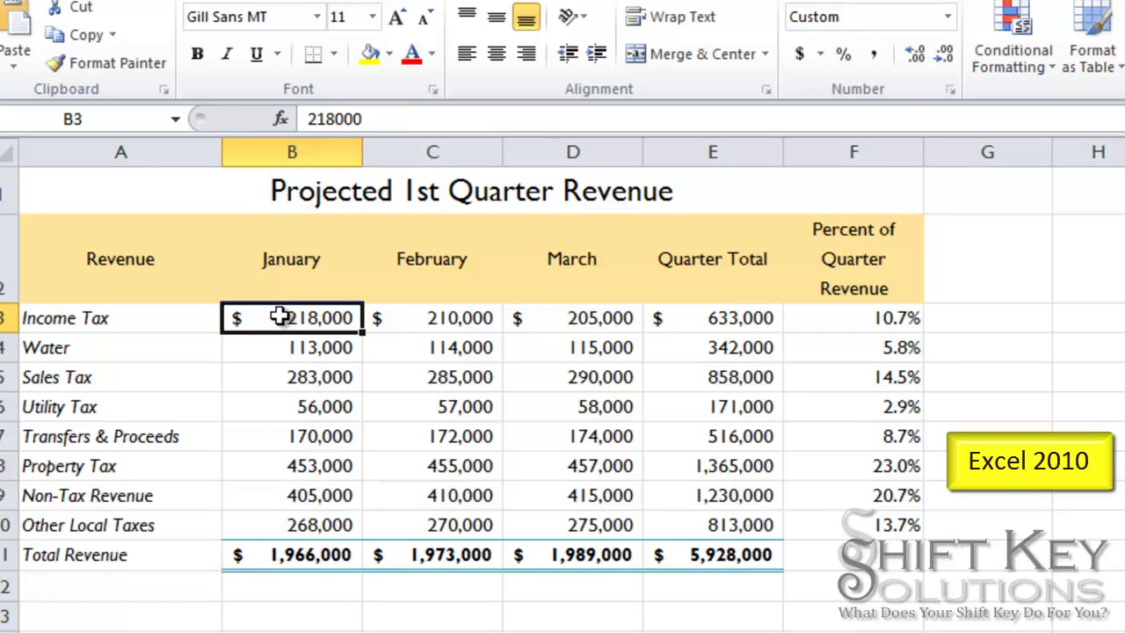